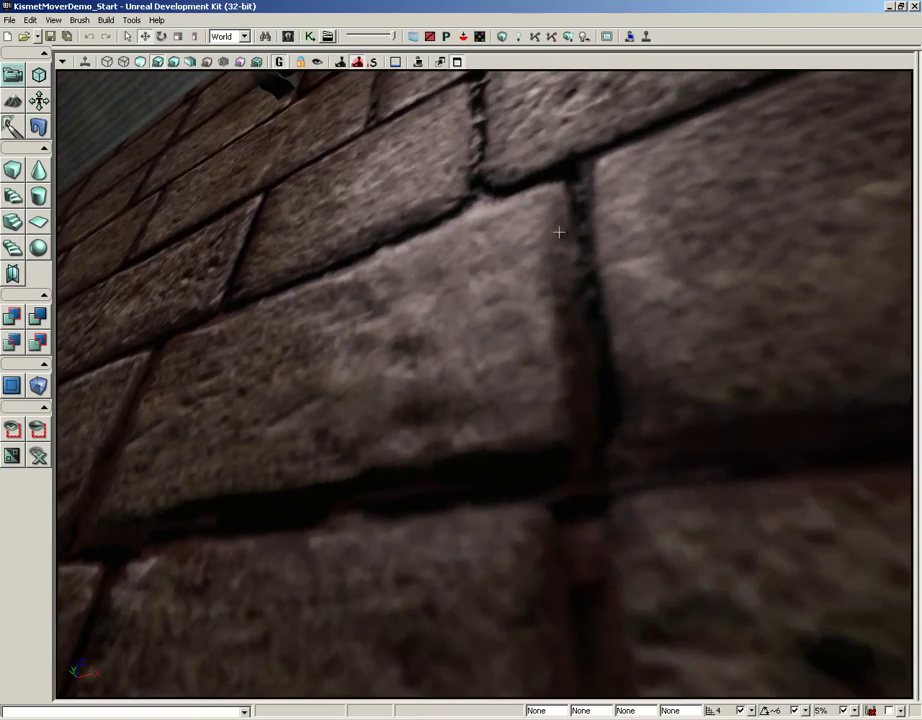
- Open M_BrickDemo in the Material Editor and pan the graph to its brick normal map Texture Sample
scroll(537, 358, up, 4)
right_drag(537, 358, 532, 362)
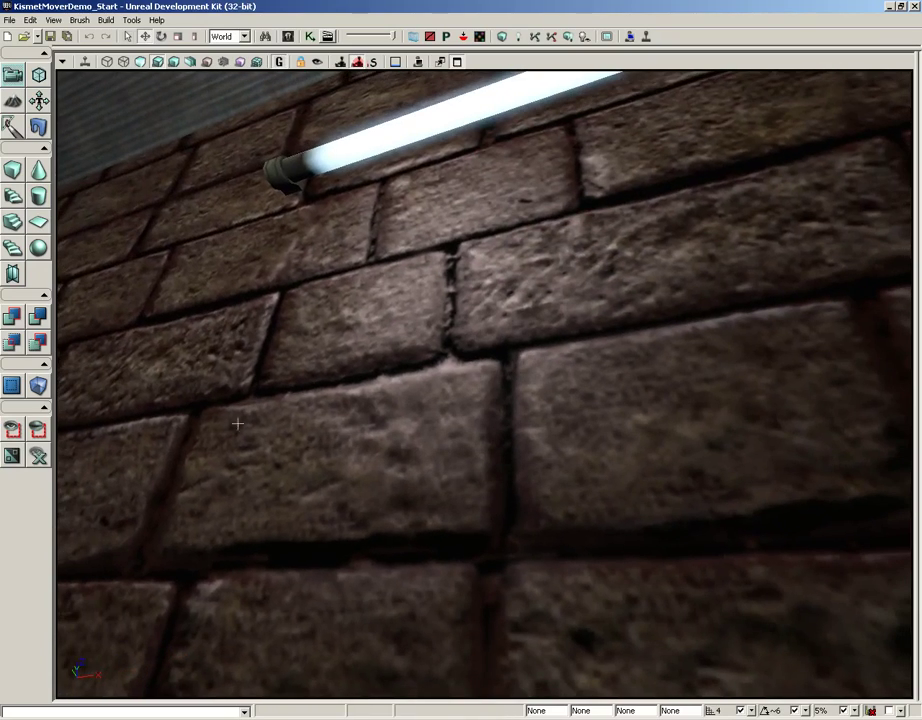
mouse_move(450, 392)
mouse_down()
mouse_move(457, 440)
mouse_move(461, 393)
mouse_up()
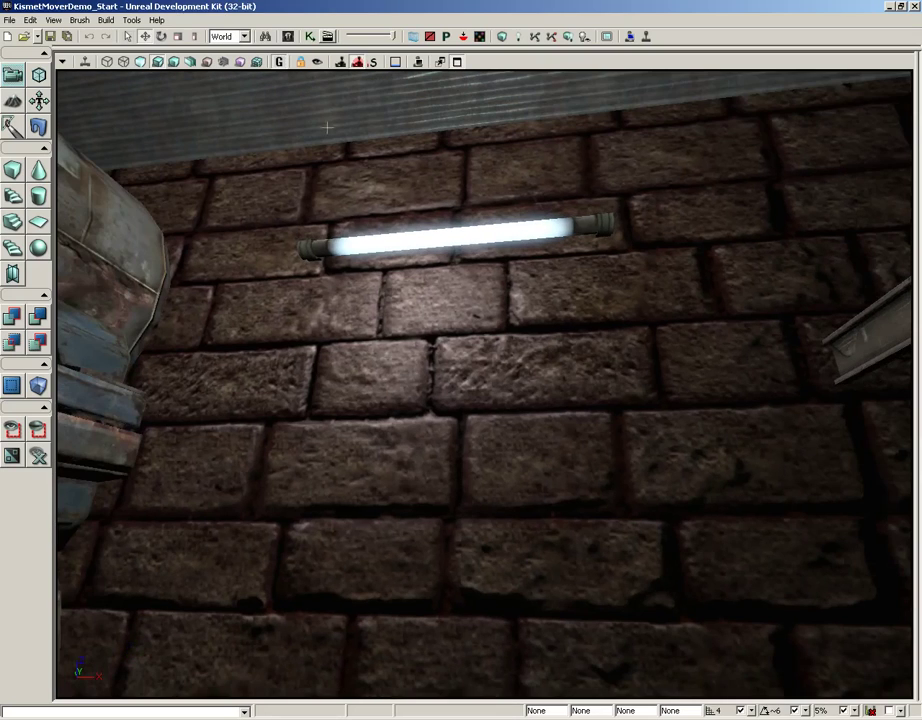
click(288, 37)
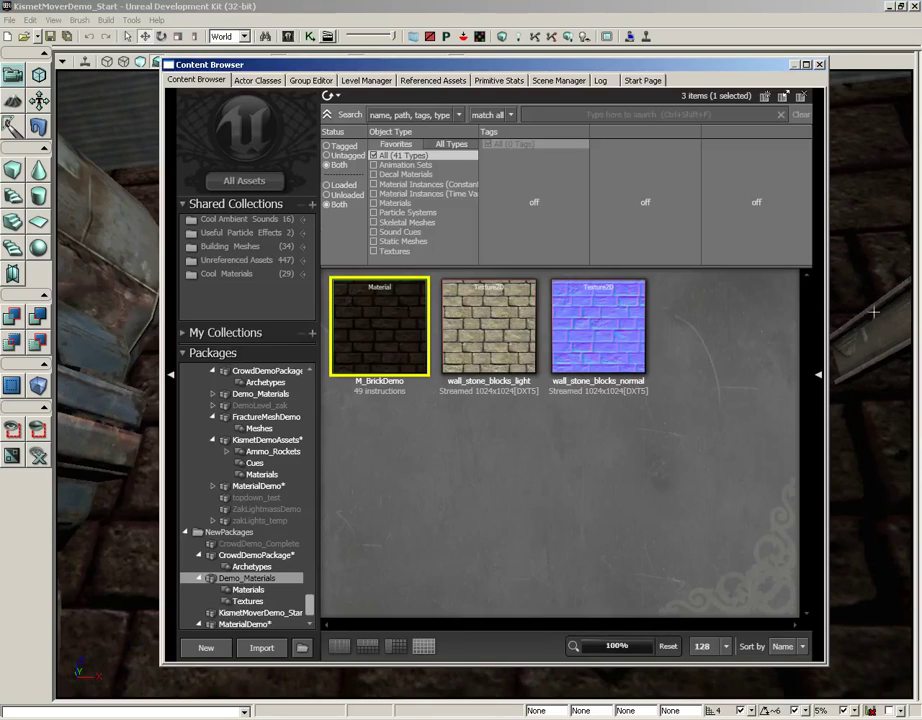
double_click(388, 333)
drag(488, 379, 350, 352)
drag(663, 342, 668, 310)
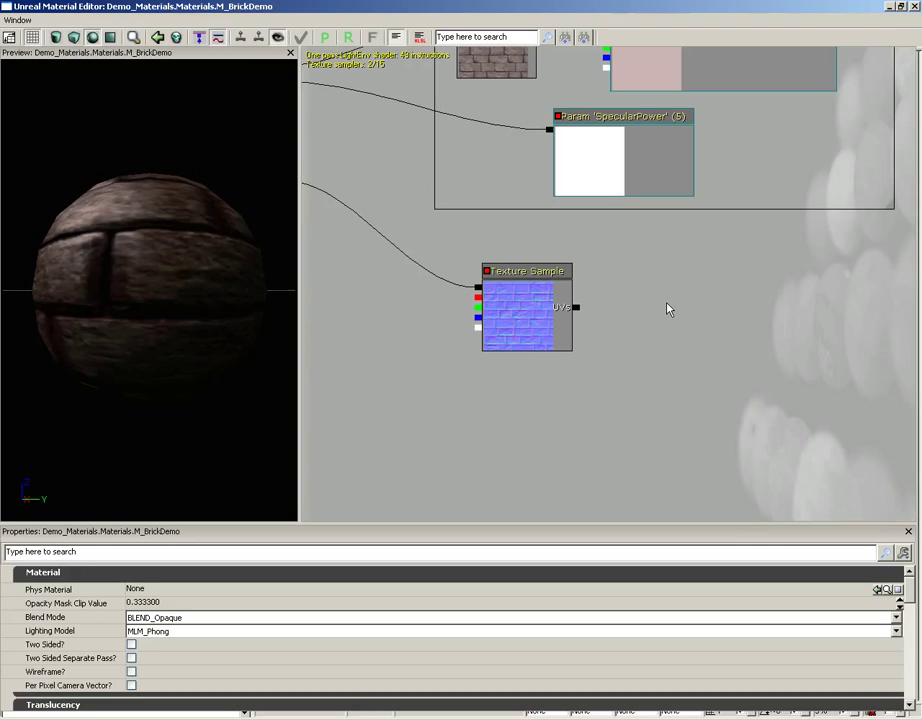
- Search all assets for 'detail' and select the T_HU_Stone_ND texture
click(888, 9)
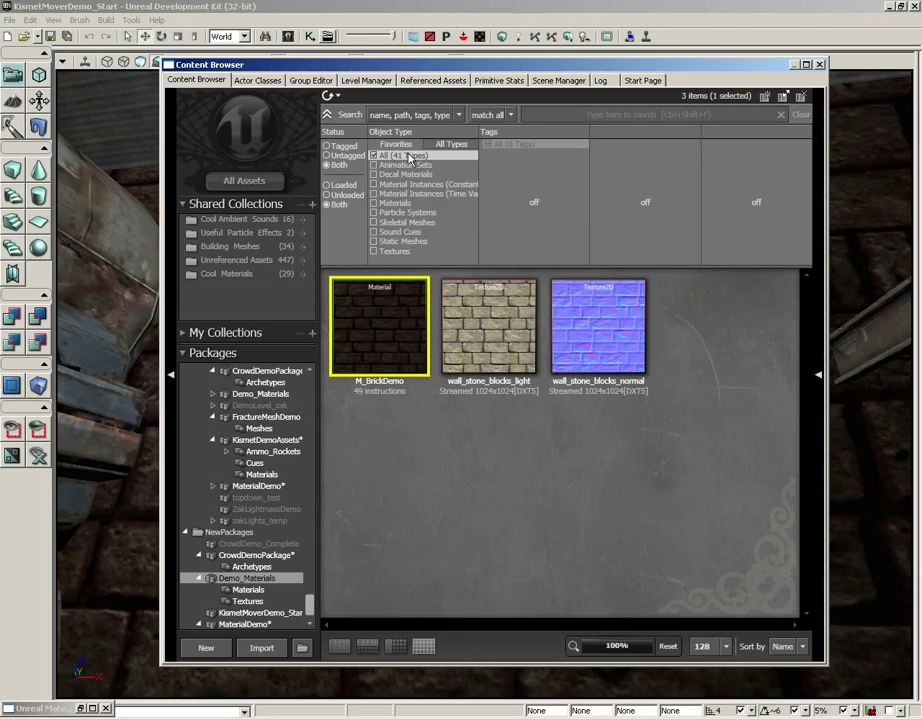
click(246, 183)
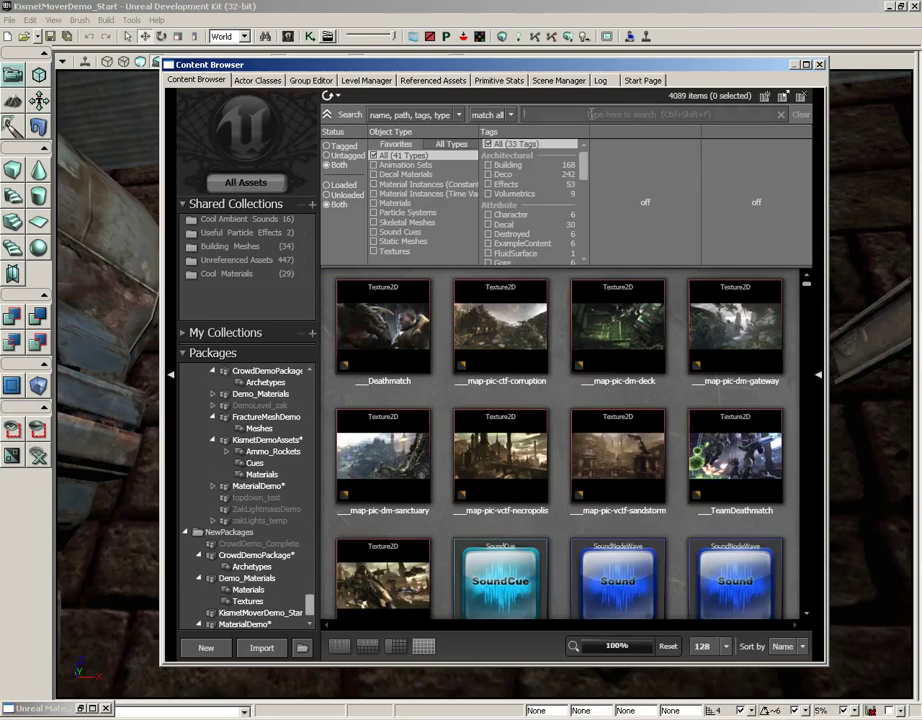
text(det)
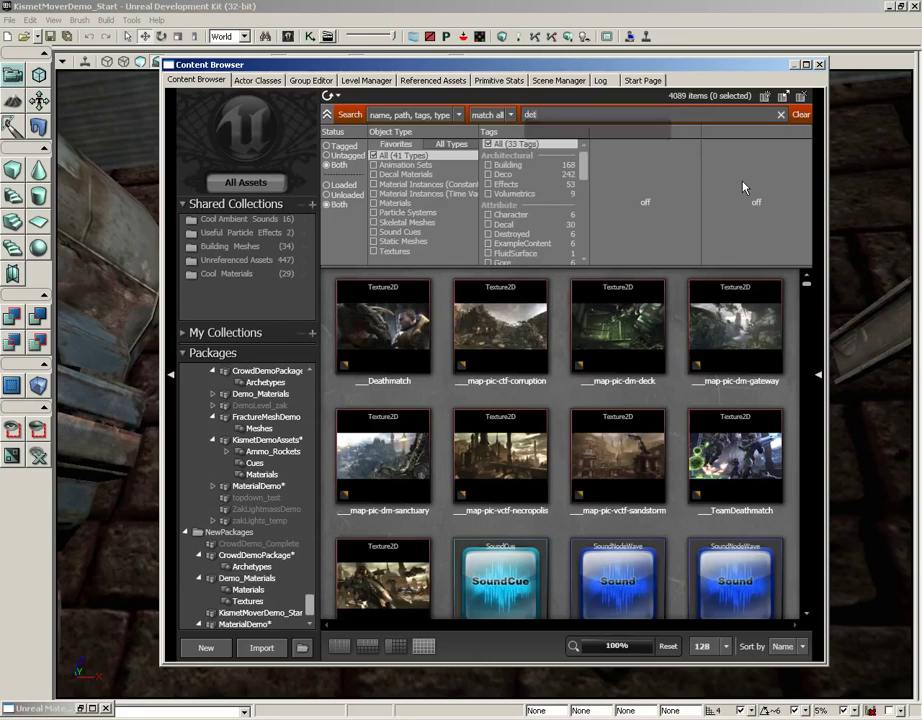
text(ail)
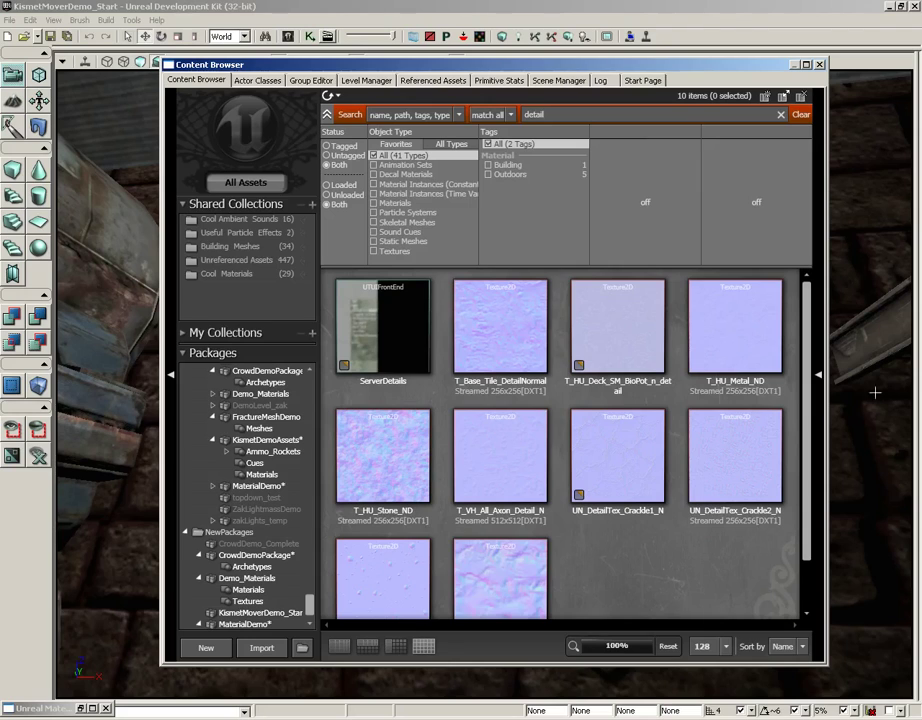
drag(809, 401, 809, 440)
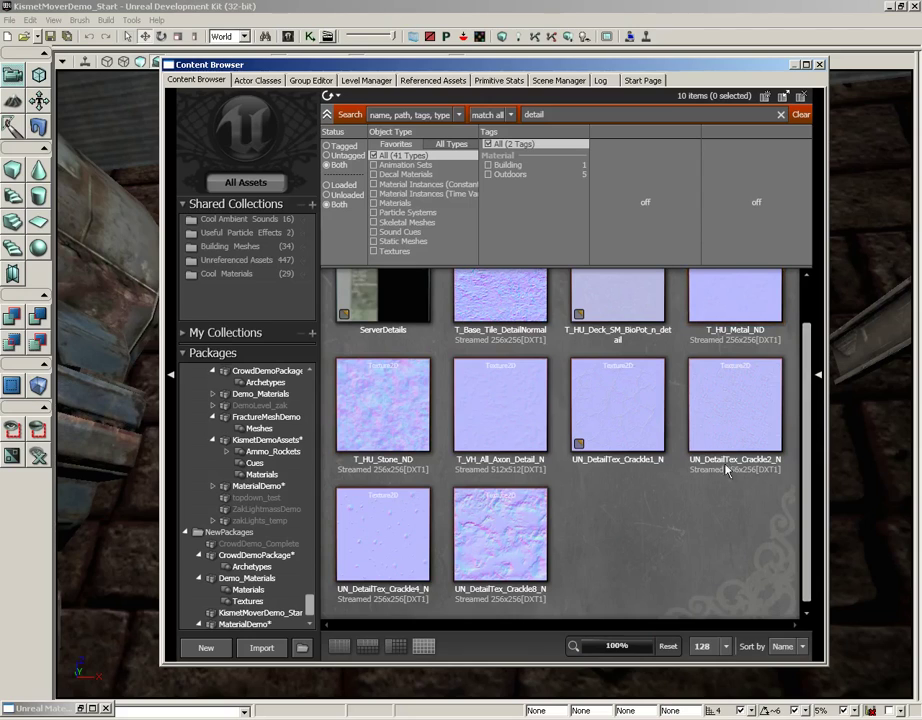
click(365, 420)
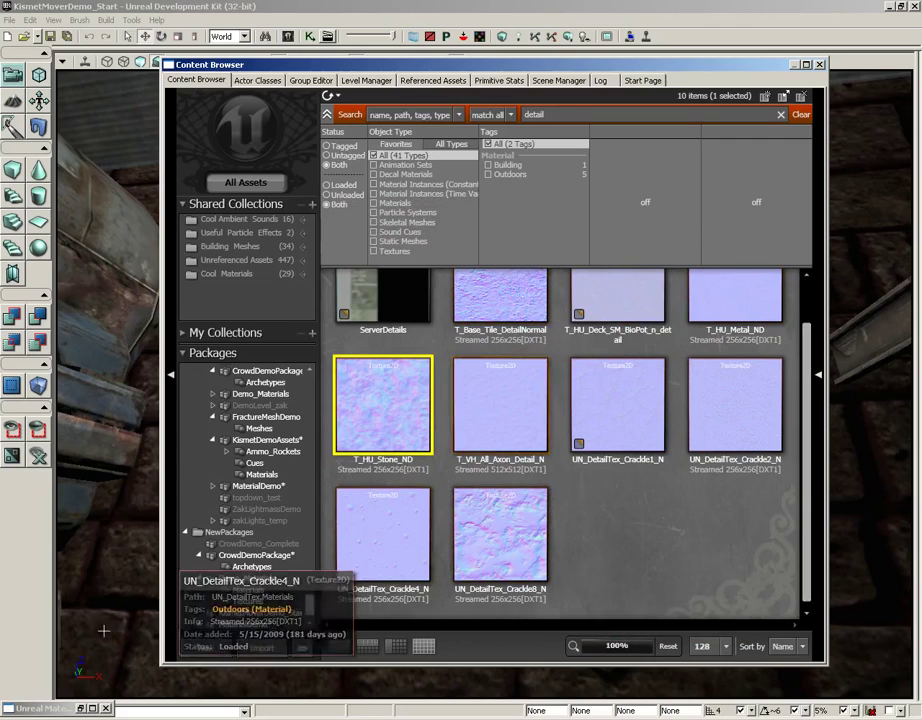
- Place a T_HU_Stone_ND Texture Sample in the M_BrickDemo graph beside the brick normal map
click(84, 708)
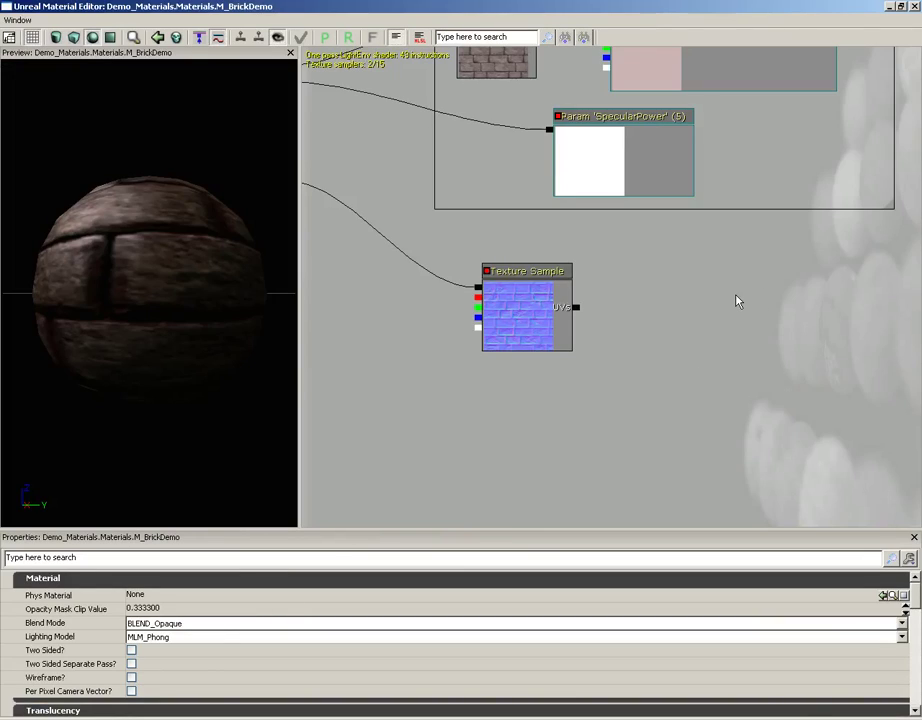
click(718, 318)
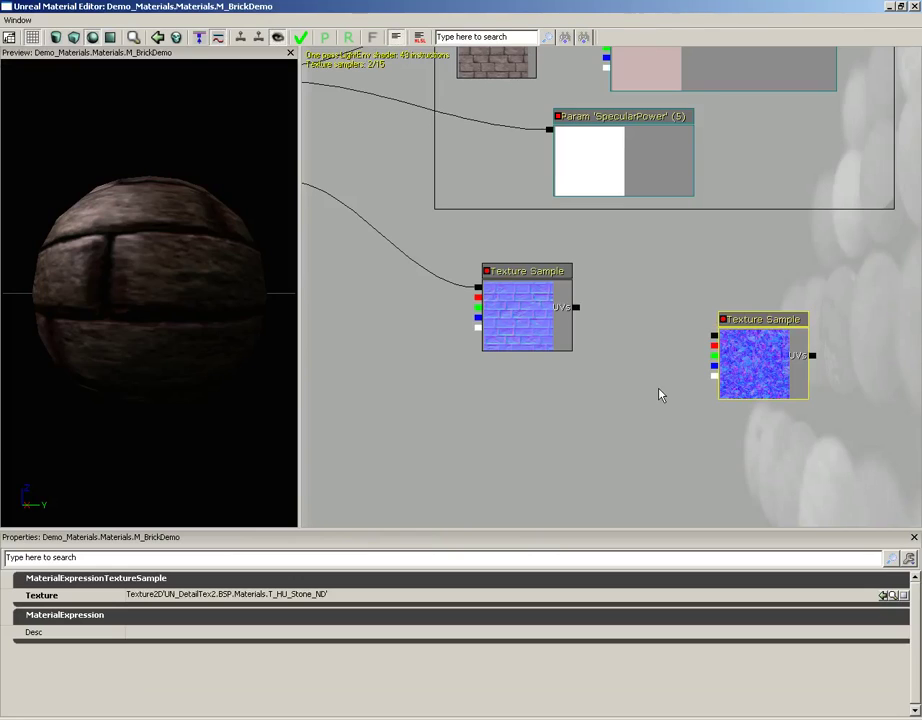
drag(756, 357, 718, 335)
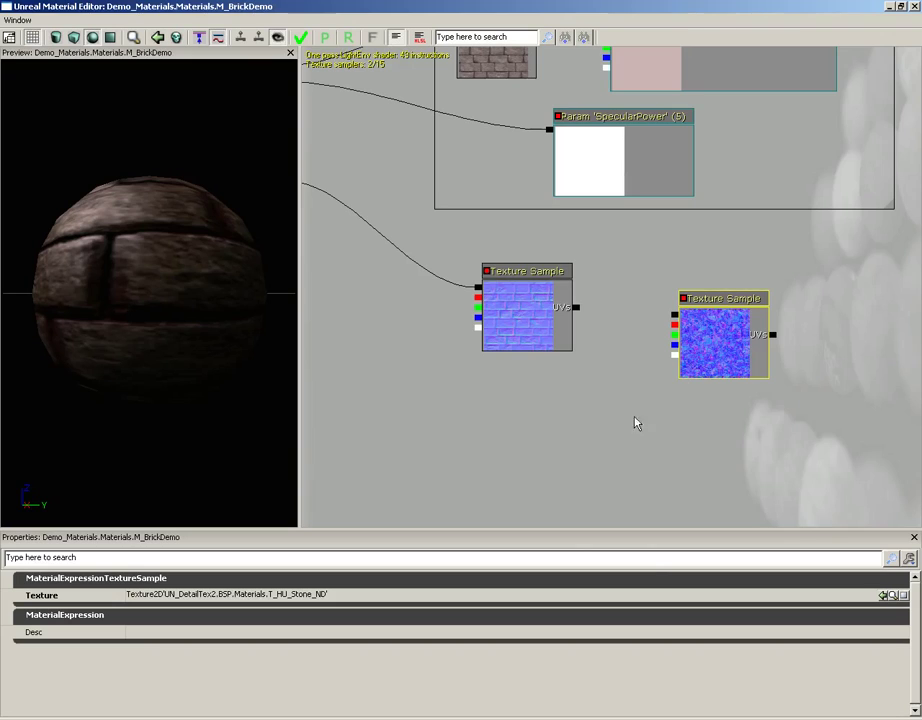
- Add a ComponentMask node from the Utility menu next to the detail texture
right_click(562, 406)
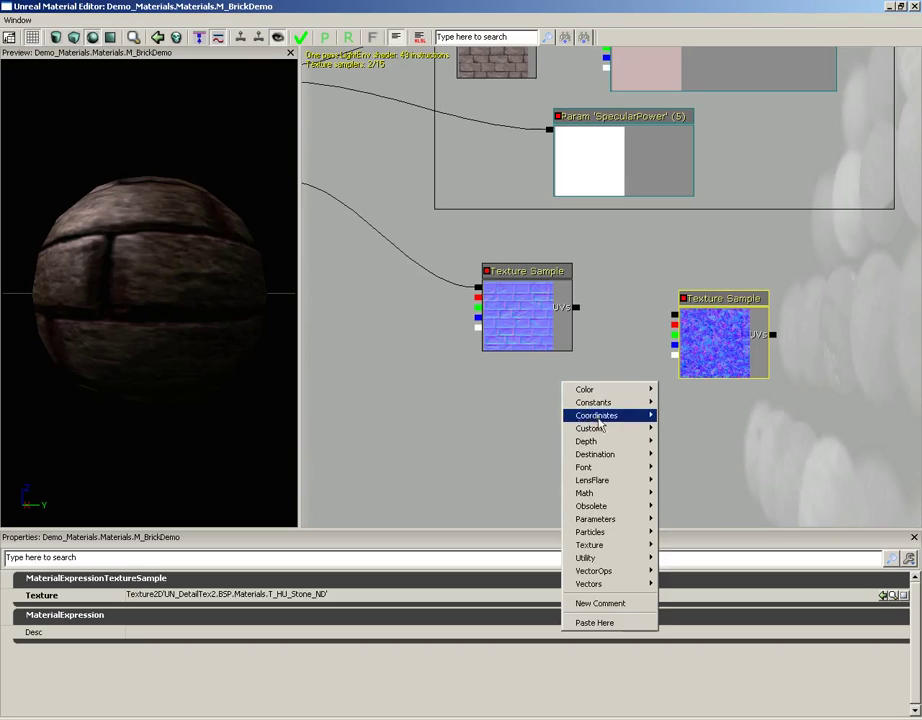
mouse_move(603, 558)
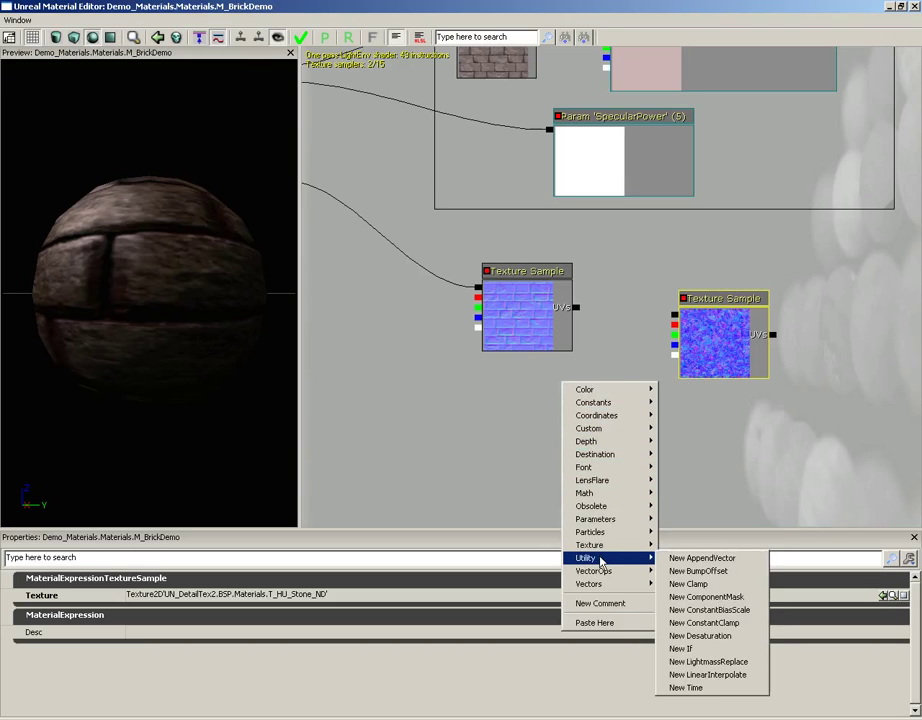
click(708, 597)
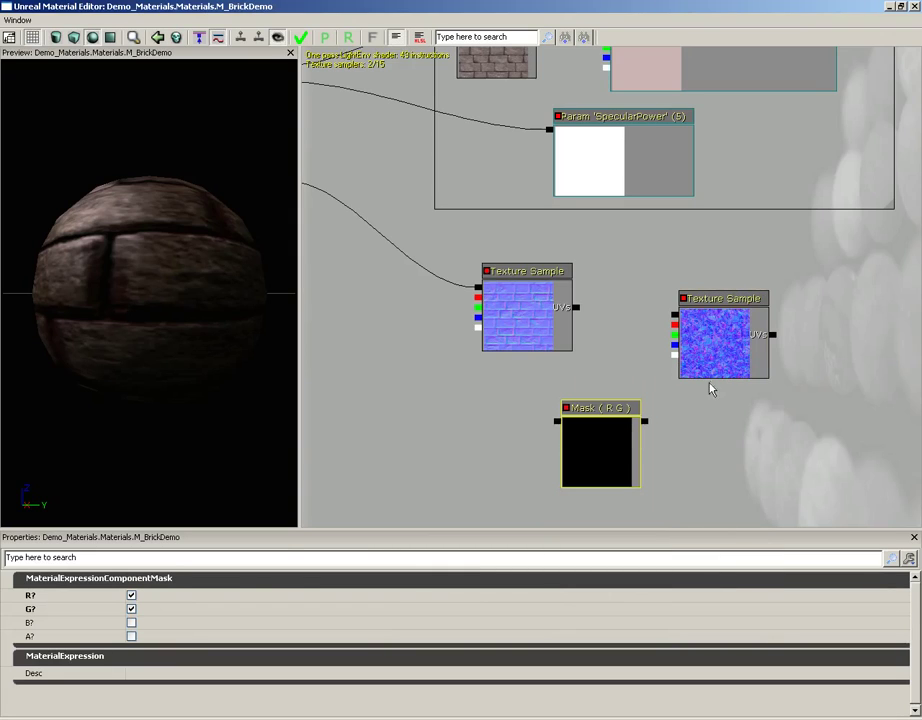
drag(720, 340, 775, 332)
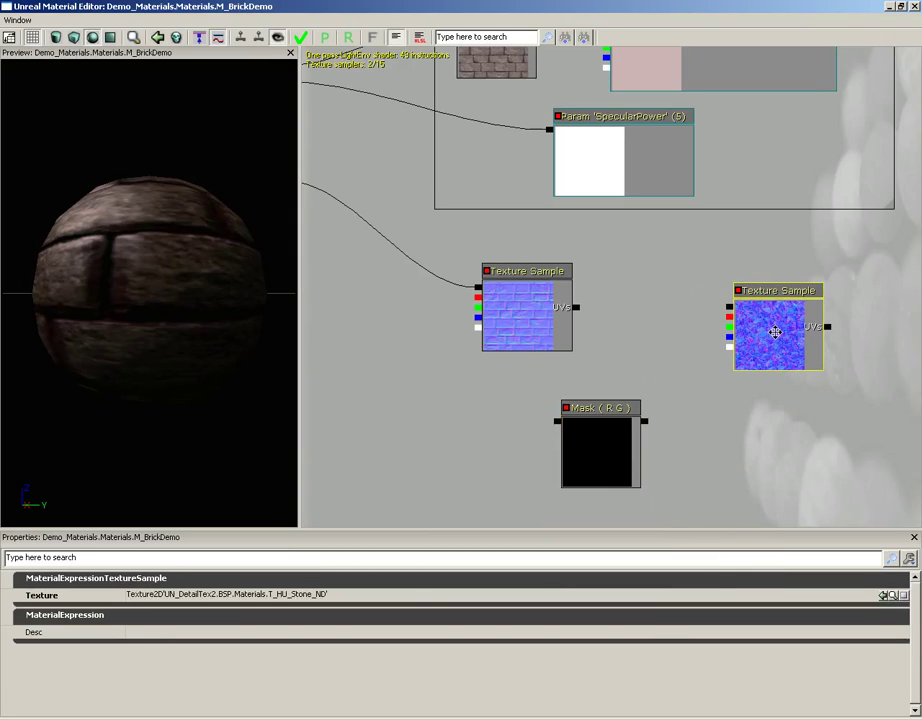
- Wire the detail texture's RGB output into the Mask (R G) node and arrange both nodes
click(615, 462)
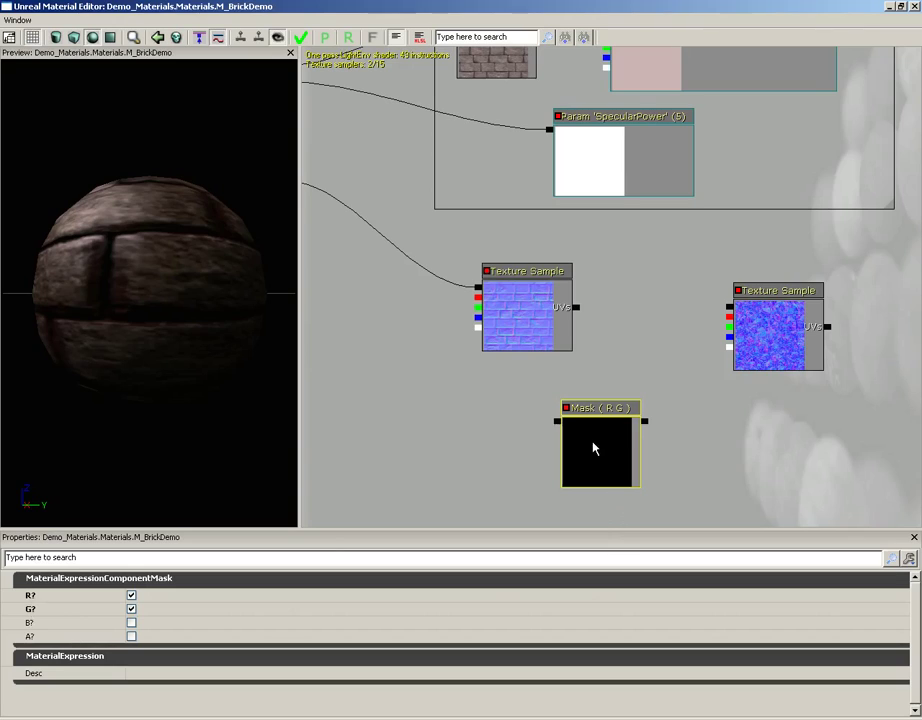
drag(593, 447, 643, 428)
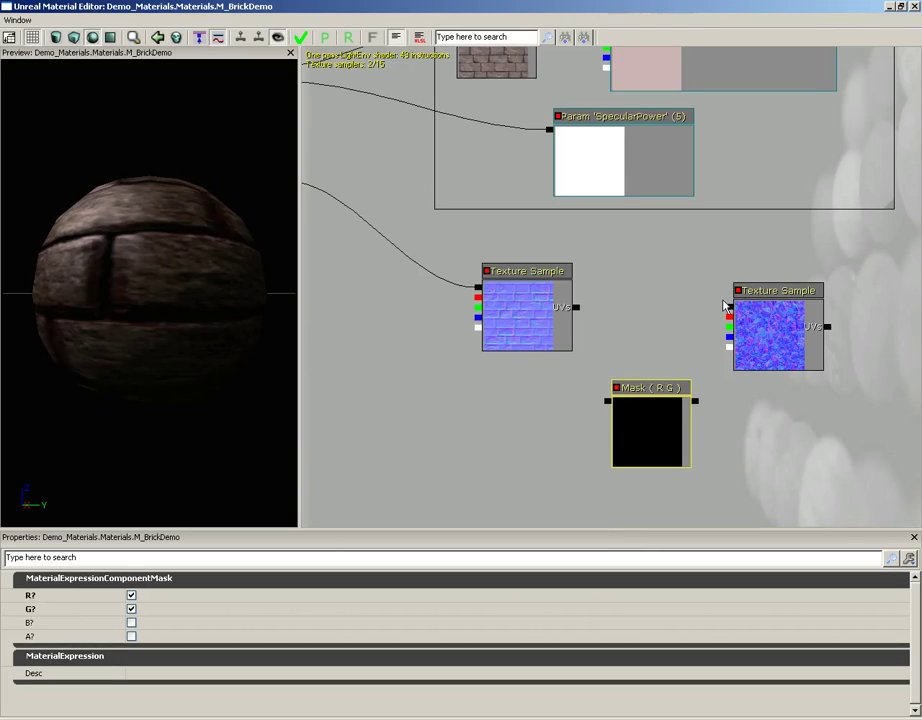
drag(729, 310, 697, 403)
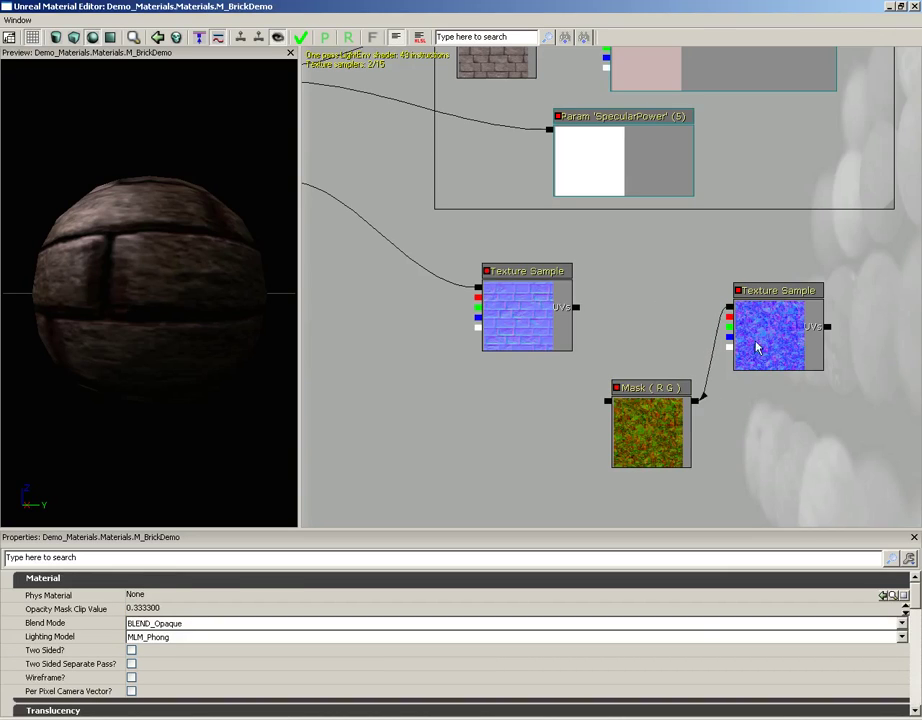
drag(776, 322, 844, 302)
drag(665, 438, 687, 414)
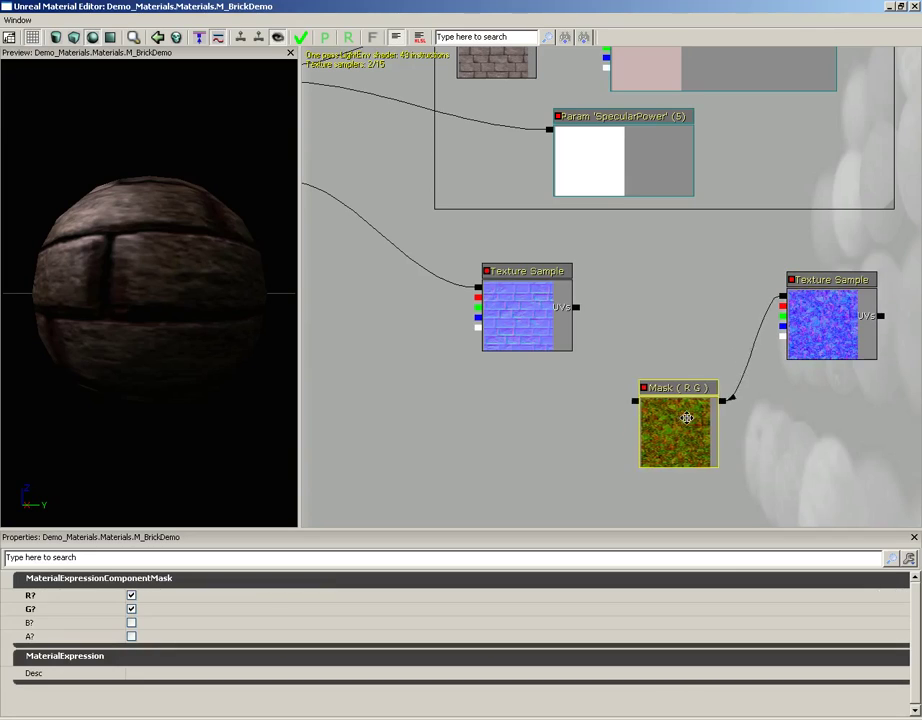
drag(620, 424, 554, 348)
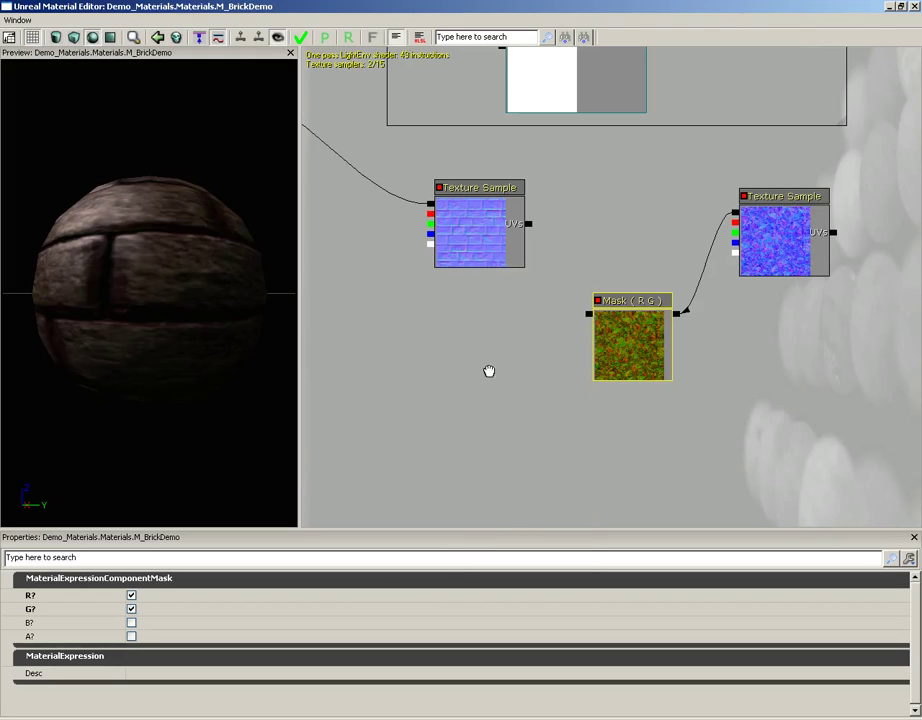
- Add an Append Vector node to the graph
right_click(490, 352)
mouse_move(510, 524)
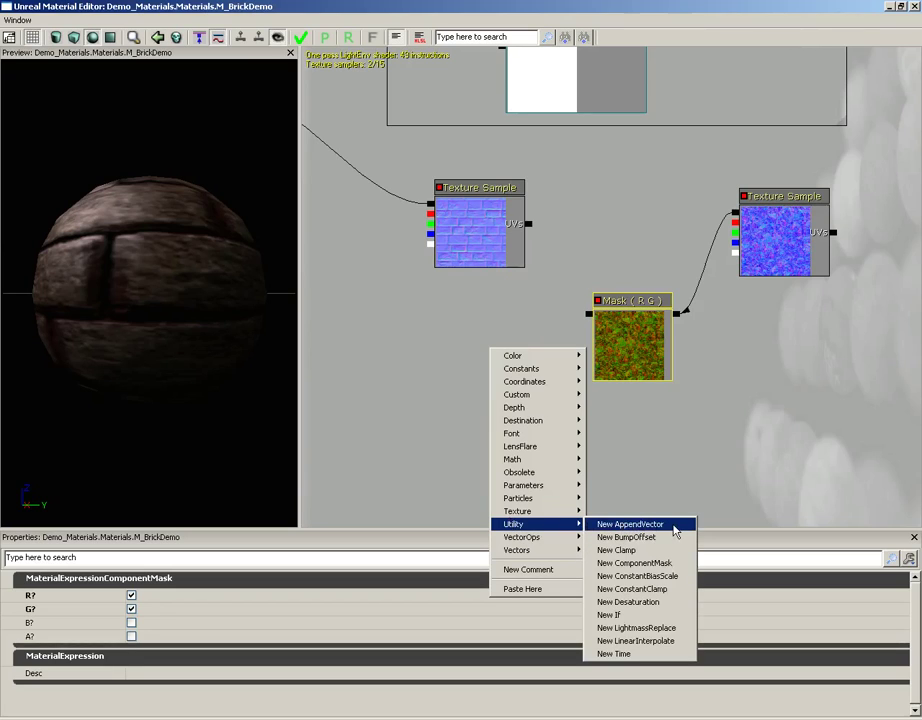
click(675, 524)
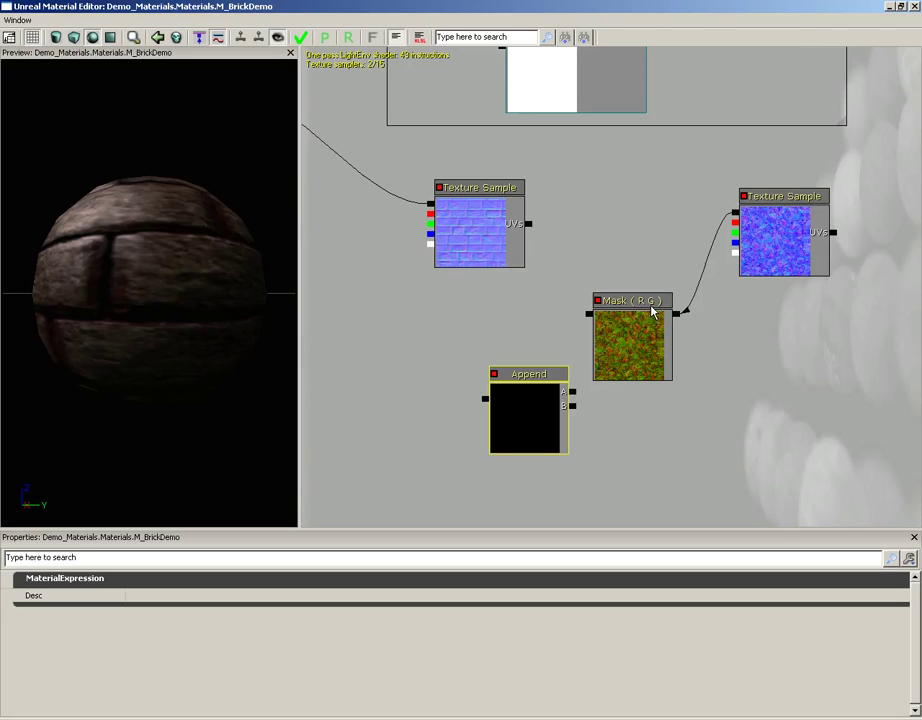
drag(530, 402, 498, 392)
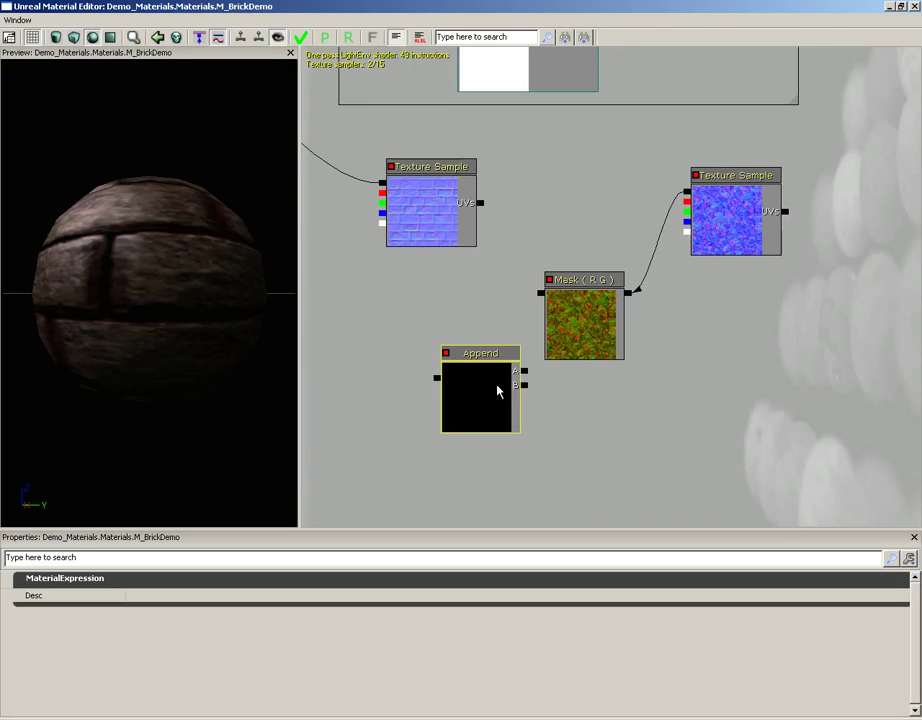
- Add a Constant of 0 and wire it into the Append node's B input
click(599, 424)
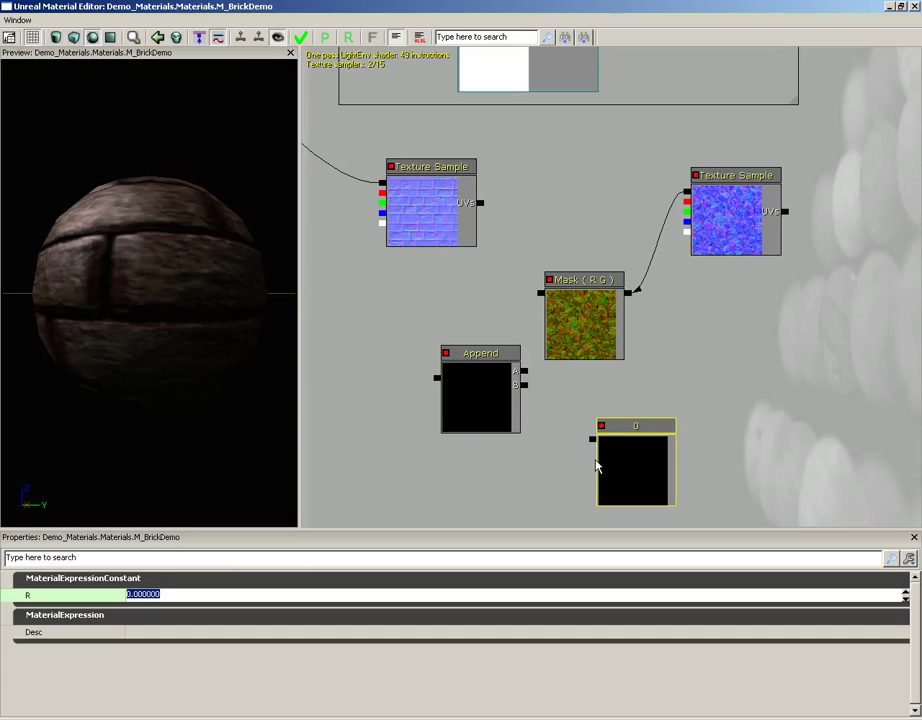
text(5)
key(Return)
drag(593, 437, 538, 297)
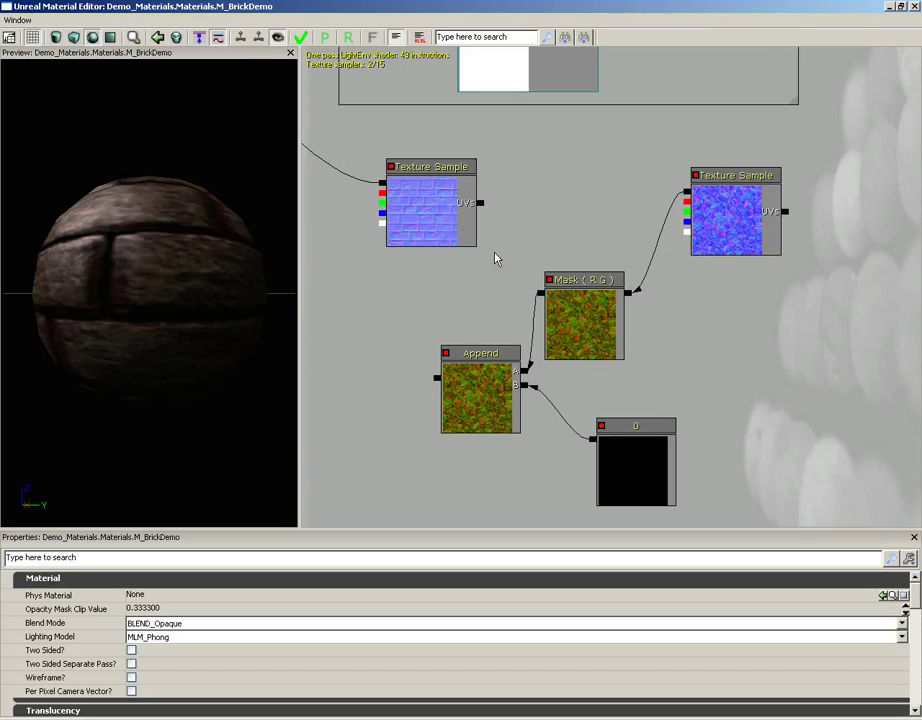
drag(453, 280, 630, 263)
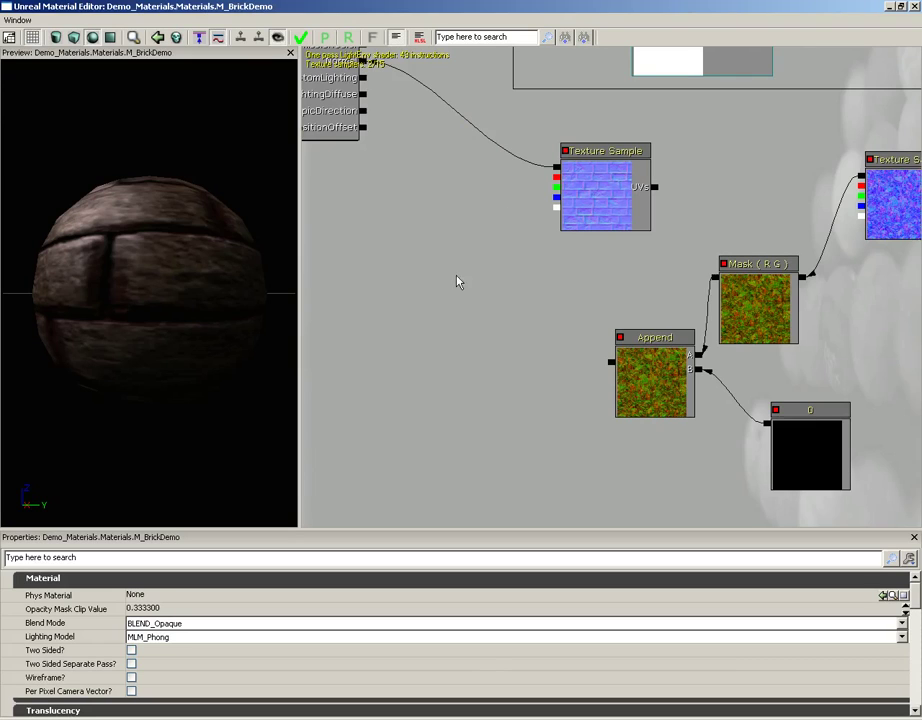
- Add an Add node with the brick normal texture in A and Append in B
drag(492, 237, 534, 277)
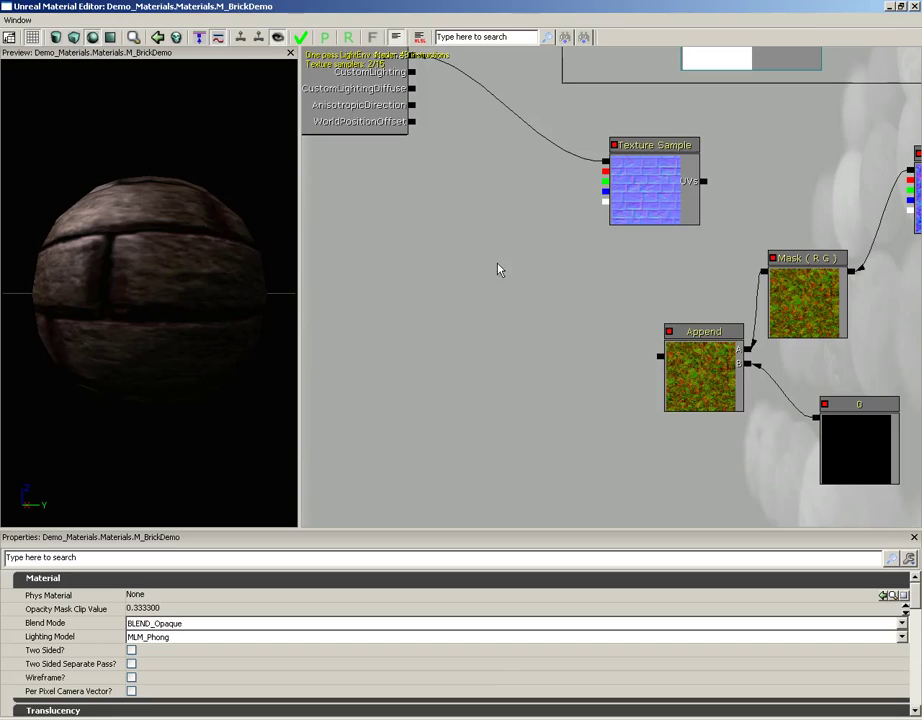
click(497, 280)
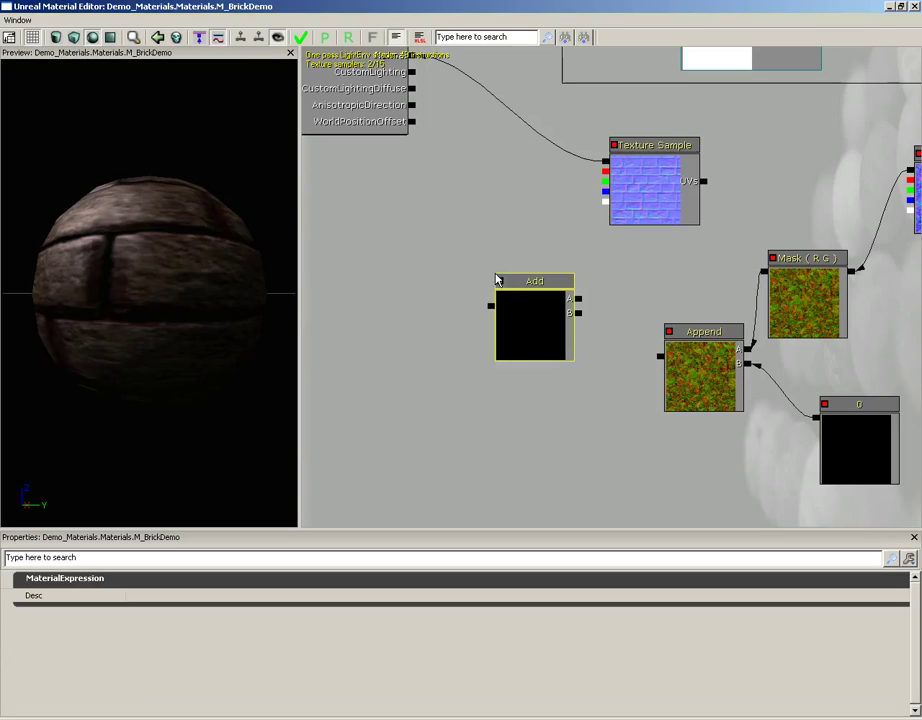
drag(543, 320, 607, 163)
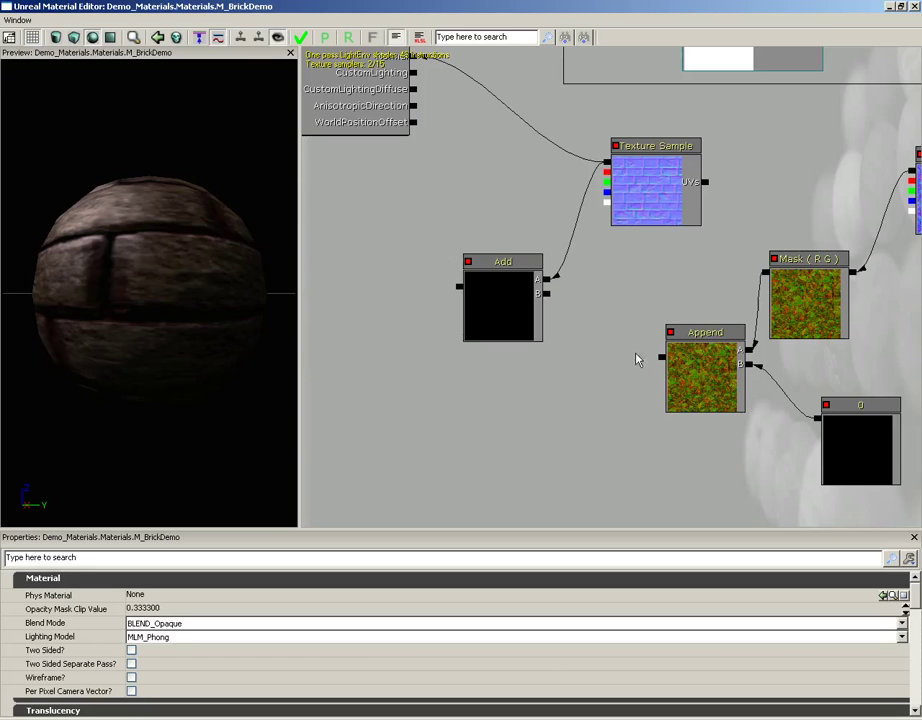
drag(660, 358, 547, 293)
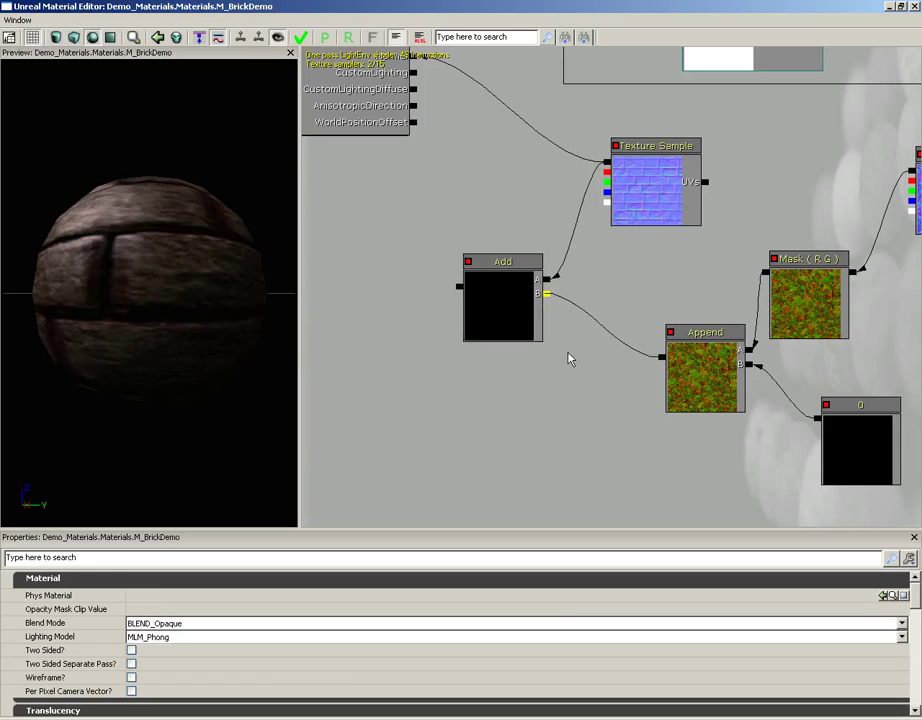
- Connect the Add output to the material's Normal input and check the preview sphere
drag(568, 358, 496, 412)
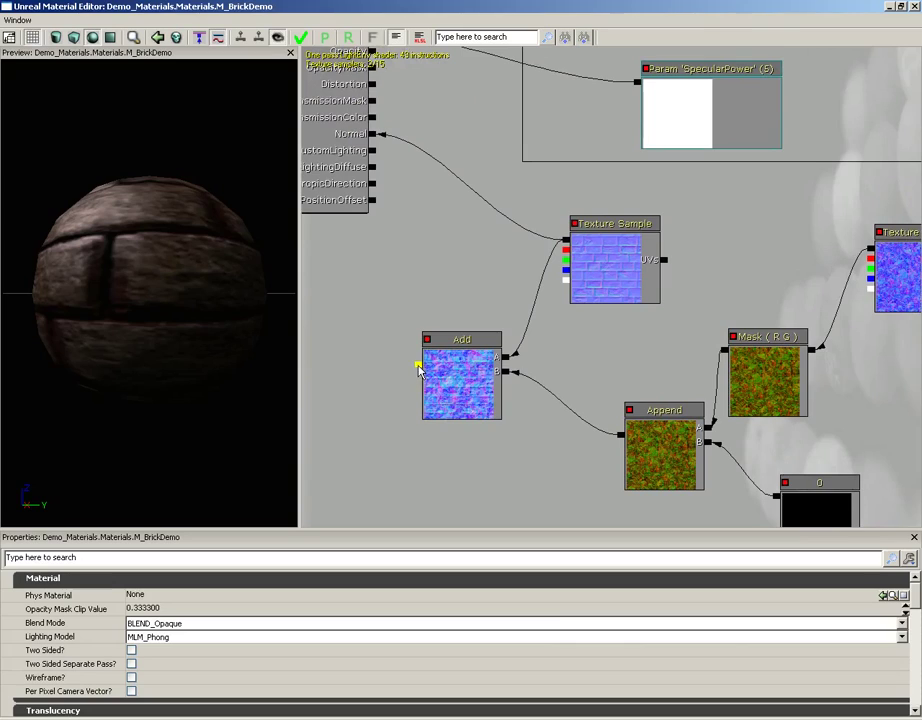
drag(419, 369, 372, 135)
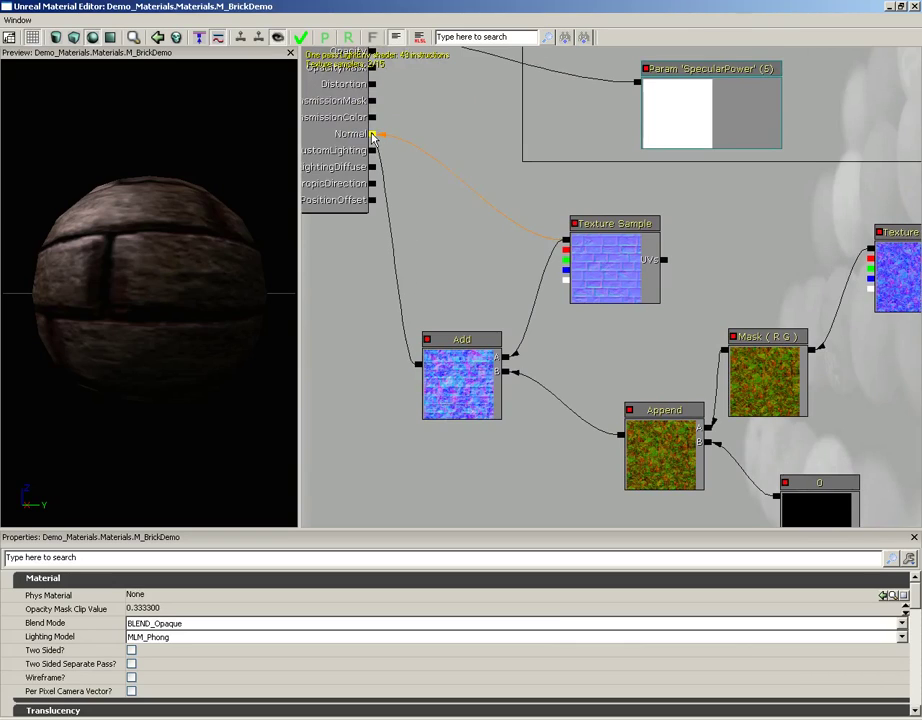
drag(168, 184, 163, 262)
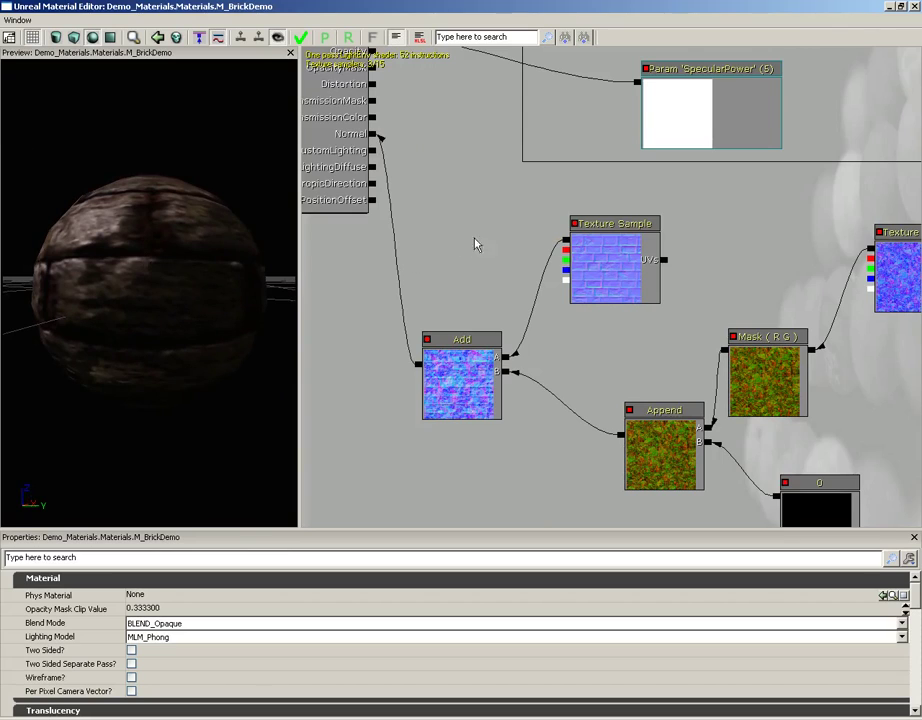
drag(779, 236, 558, 241)
click(628, 270)
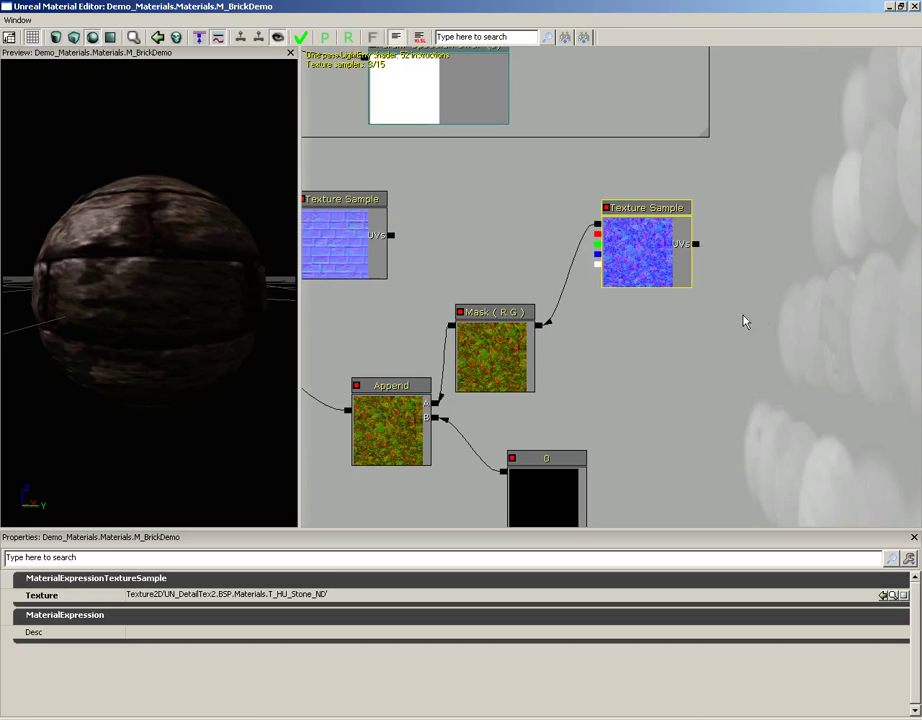
- Add a TextureCoordinate node and wire it into the detail Texture Sample's UVs
drag(745, 321, 674, 293)
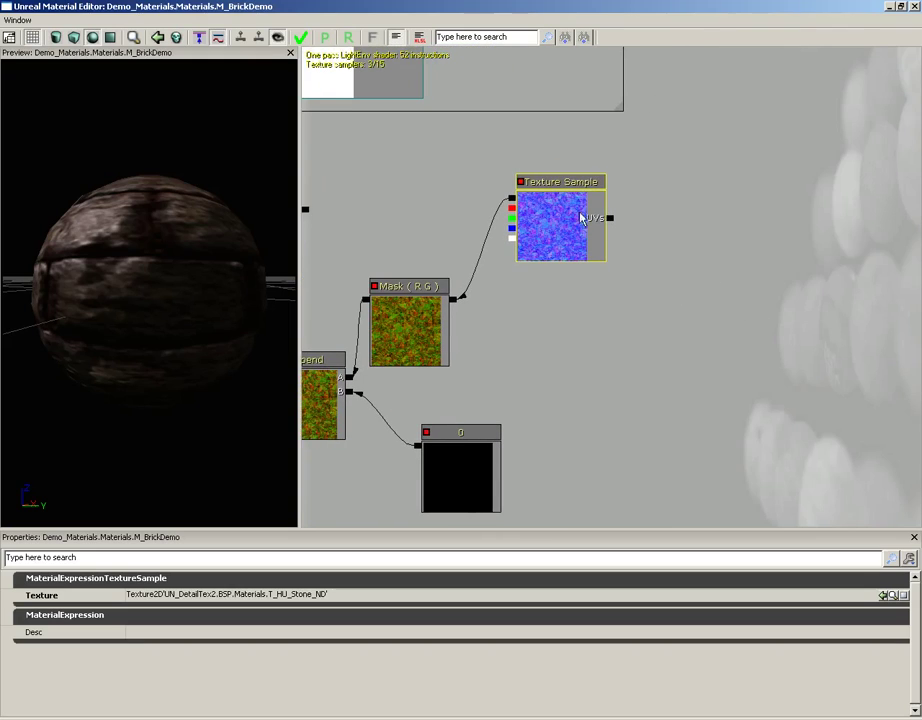
right_click(677, 226)
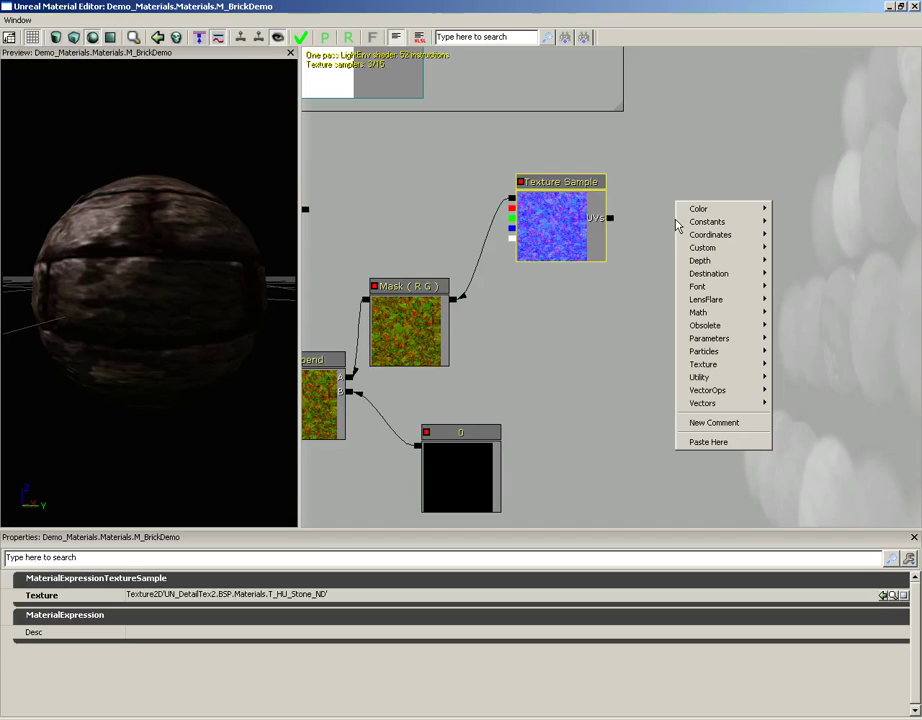
mouse_move(705, 239)
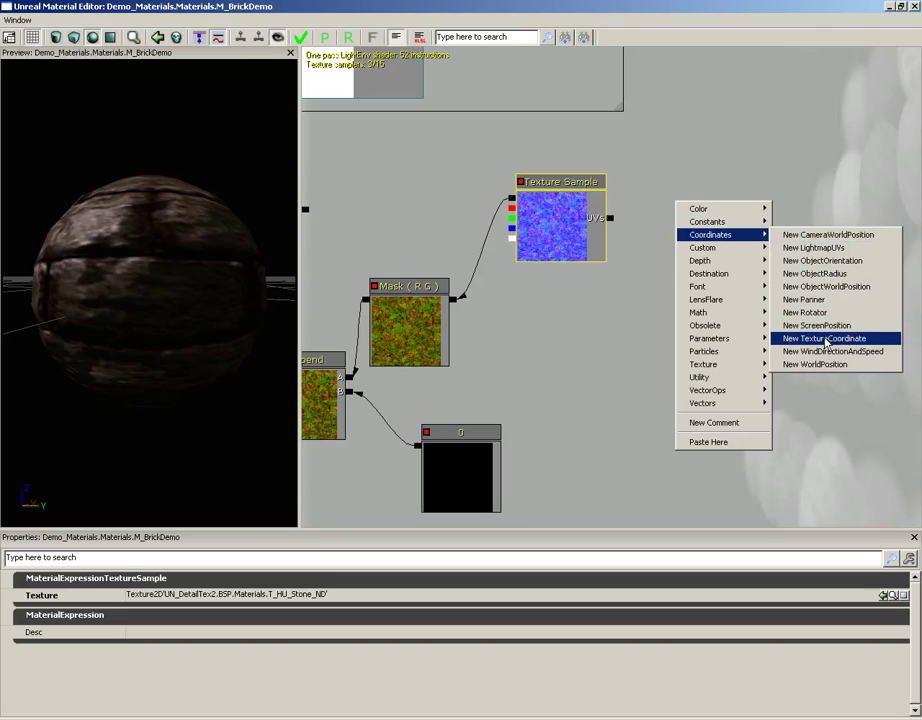
click(855, 340)
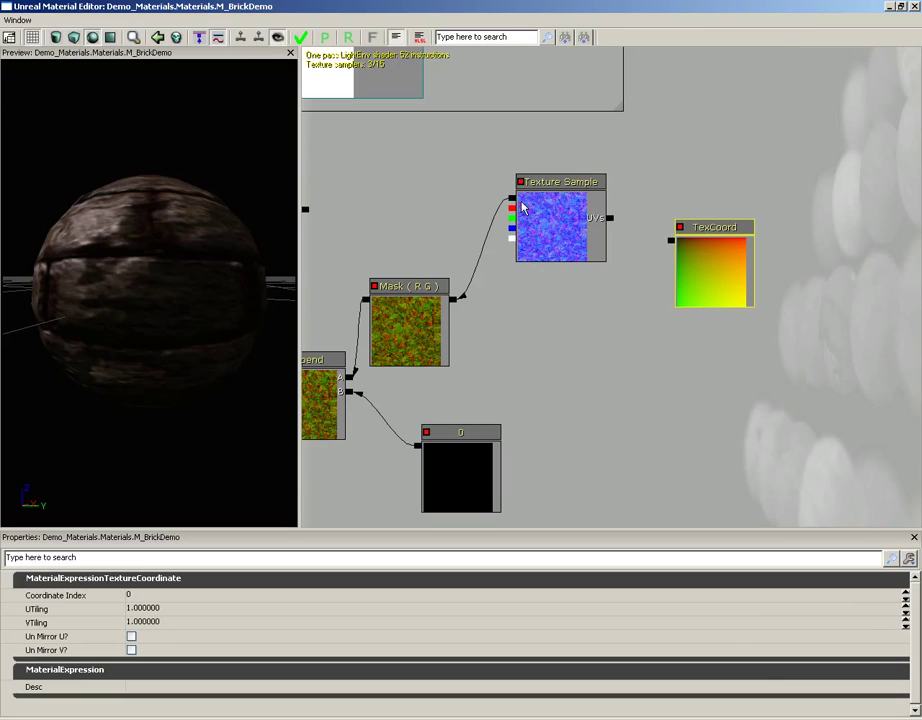
drag(670, 241, 610, 219)
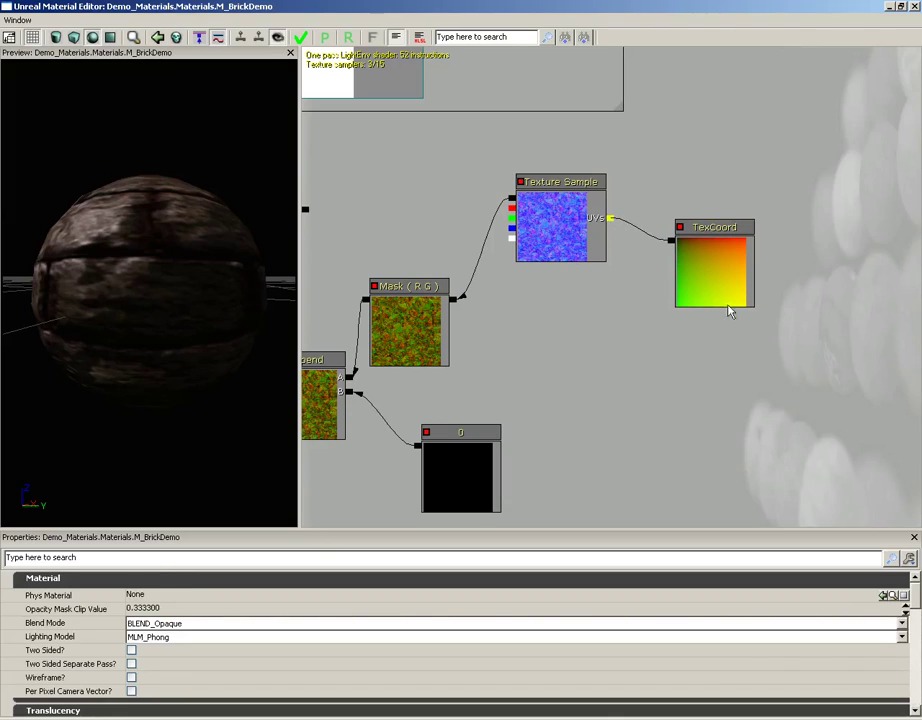
- Set the TexCoord UTiling and VTiling to 5 and inspect the preview sphere
click(716, 290)
click(170, 609)
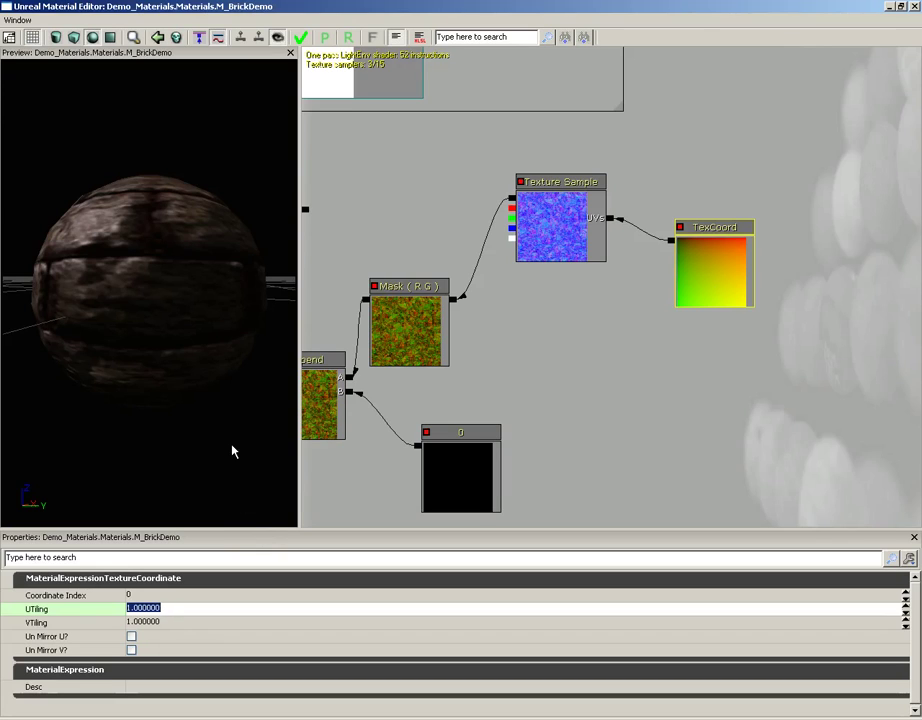
text(5)
key(Tab)
text(5)
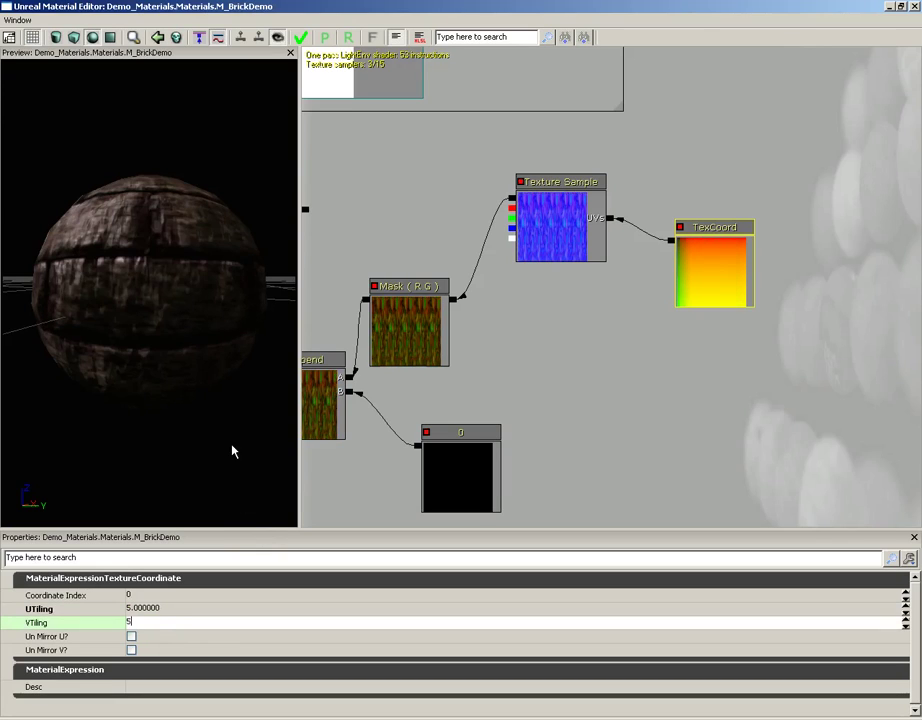
key(Return)
drag(144, 263, 599, 294)
scroll(155, 324, up, 8)
scroll(123, 321, down, 8)
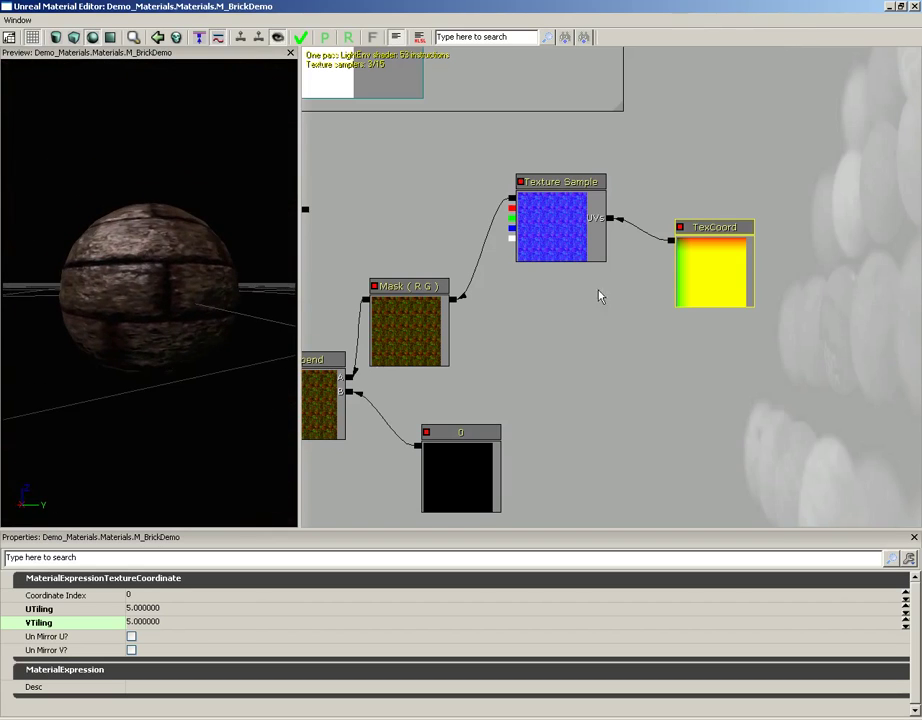
- Try VTiling values of 2 and then 1, comparing the results on the preview sphere
drag(177, 288, 111, 260)
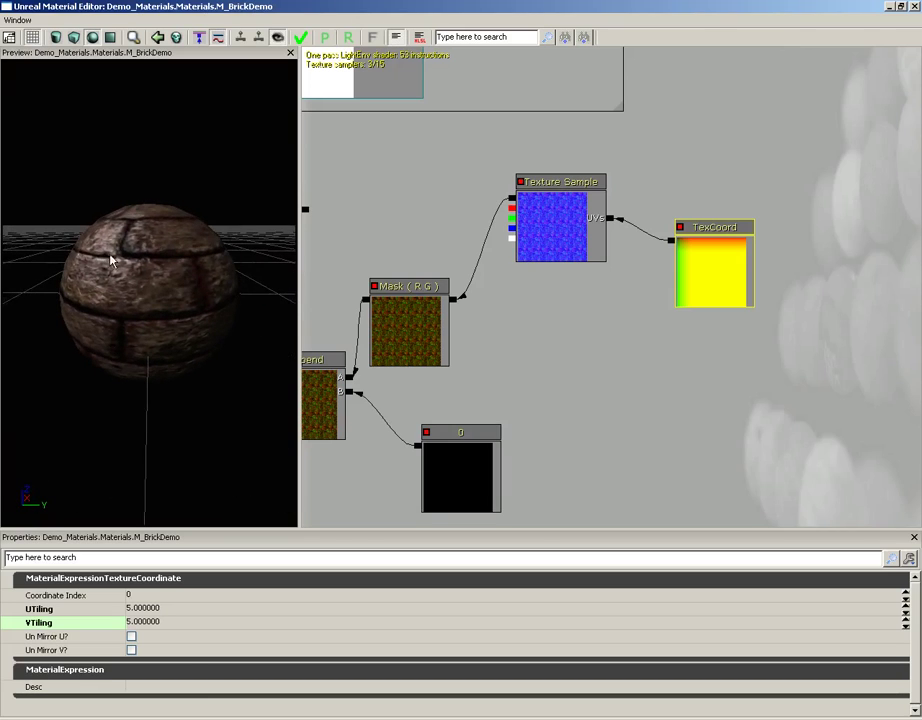
click(163, 608)
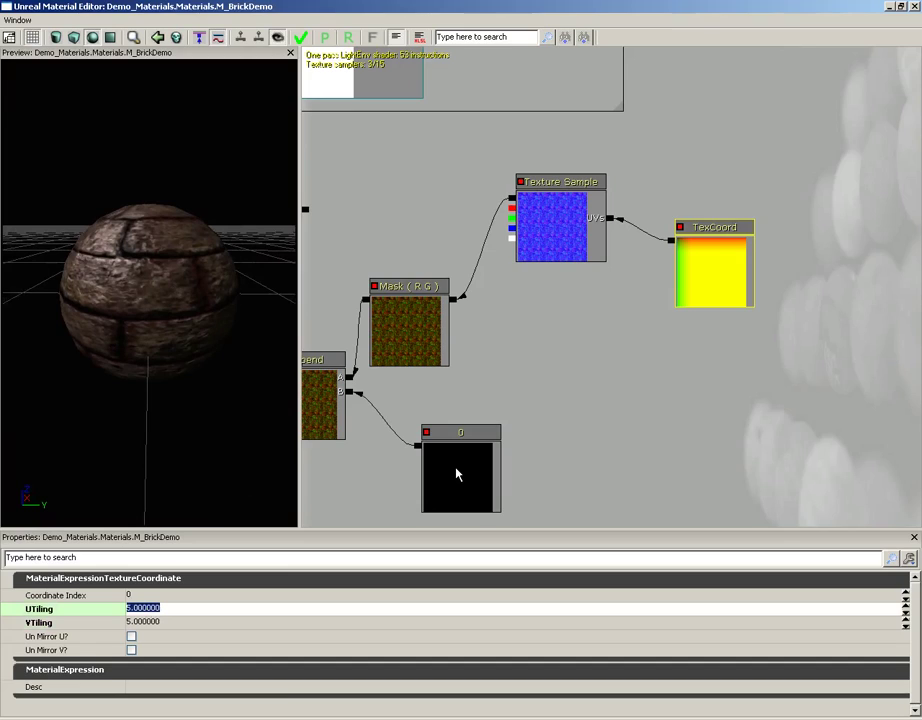
click(190, 623)
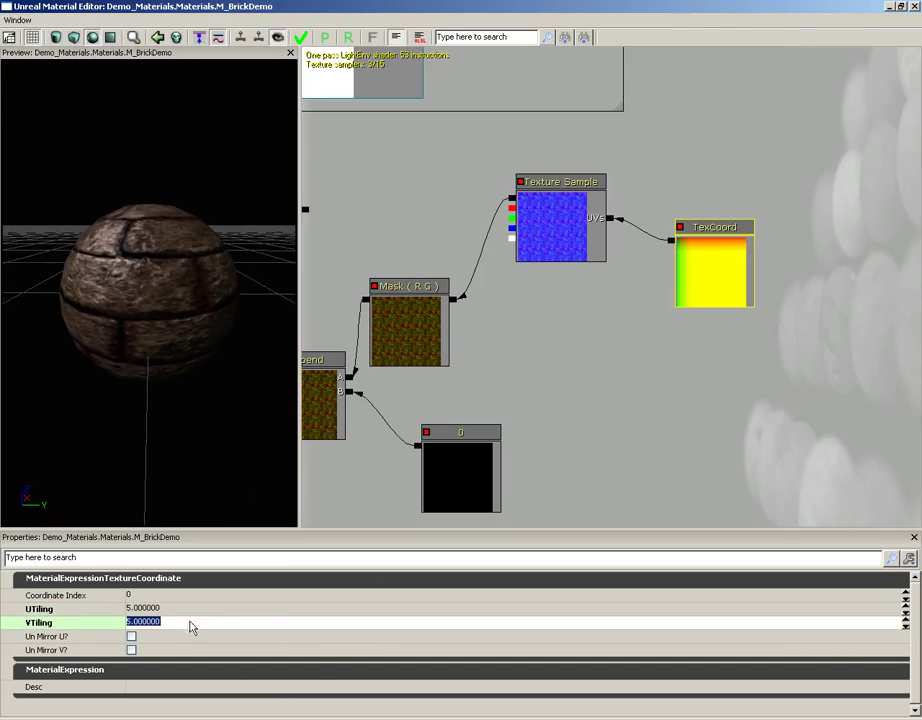
click(168, 612)
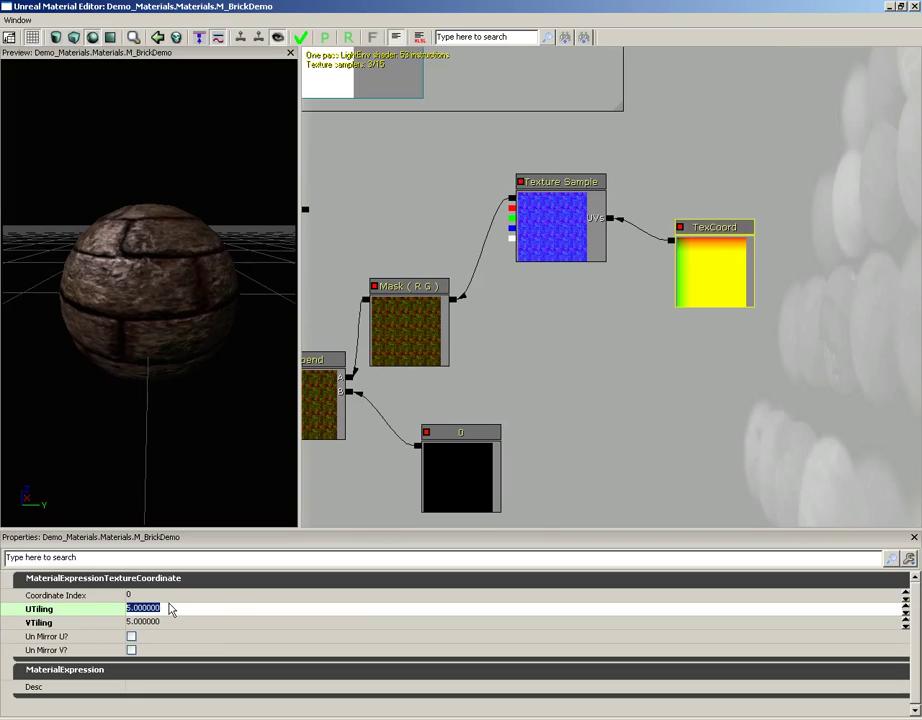
key(Down)
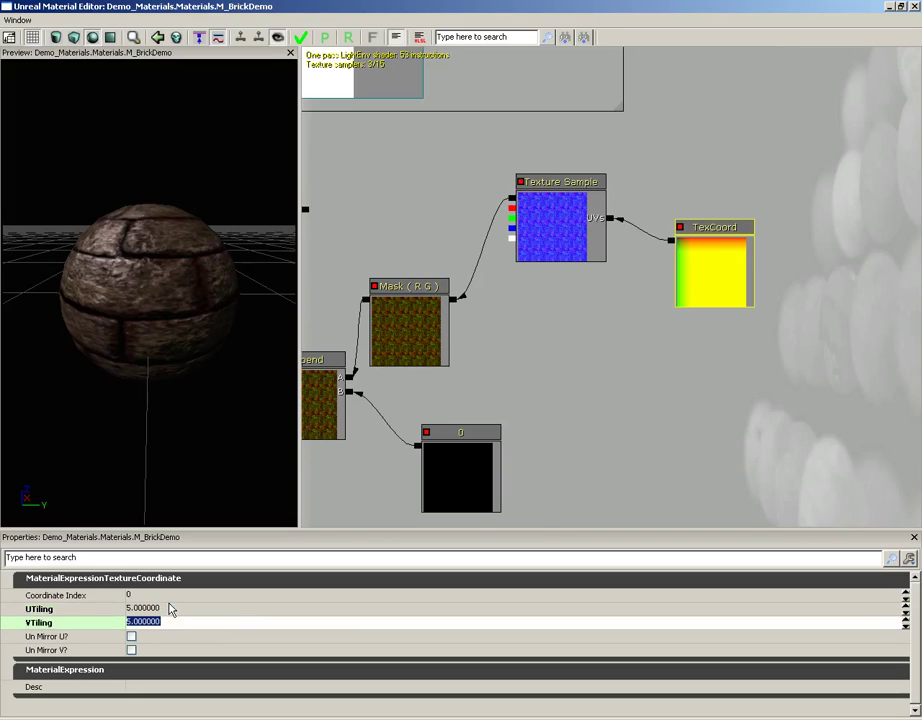
text(2)
key(Return)
drag(150, 290, 169, 387)
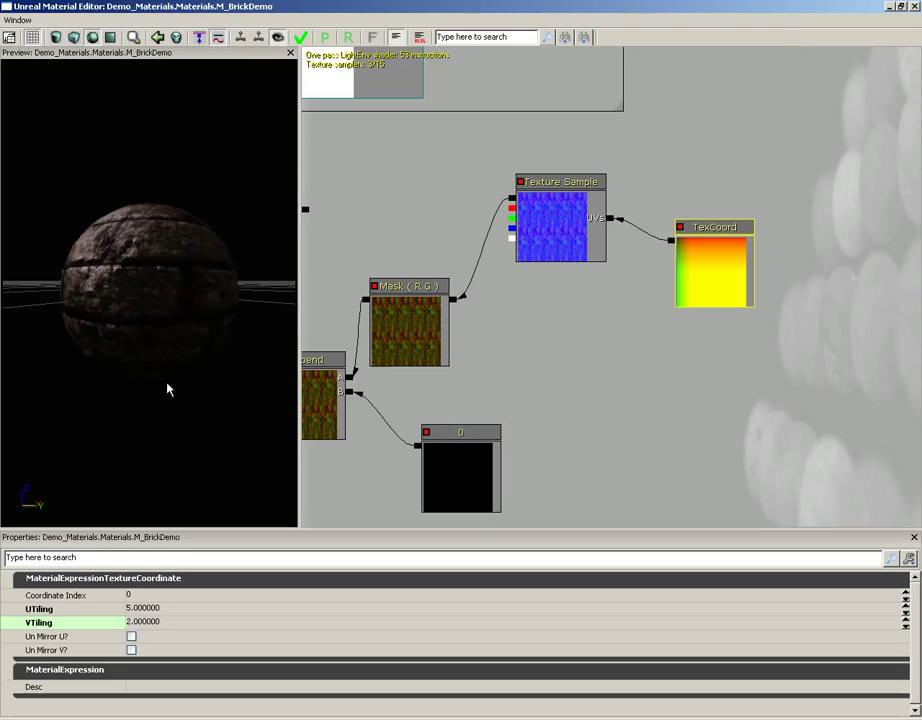
click(148, 622)
text(1)
key(Return)
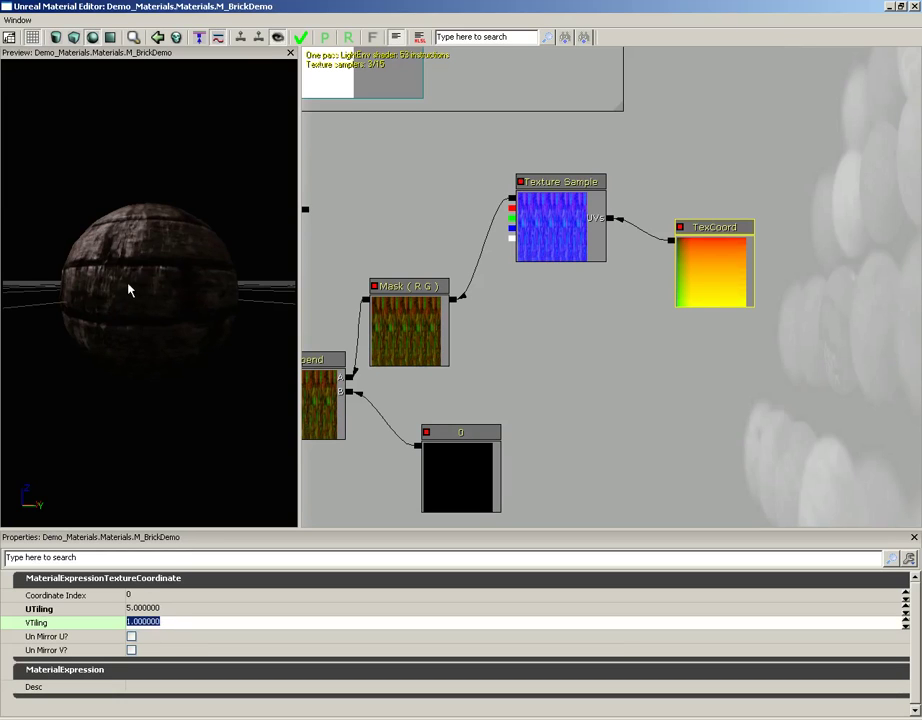
drag(127, 288, 302, 214)
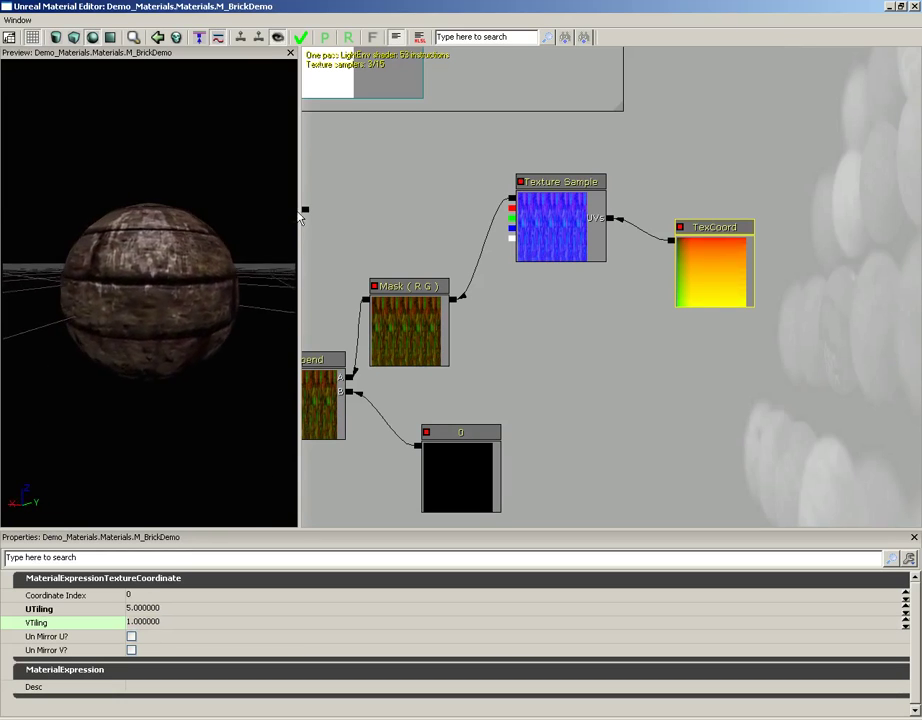
- Try a UTiling of 1, then set UTiling back to 5 and review the preview
click(148, 608)
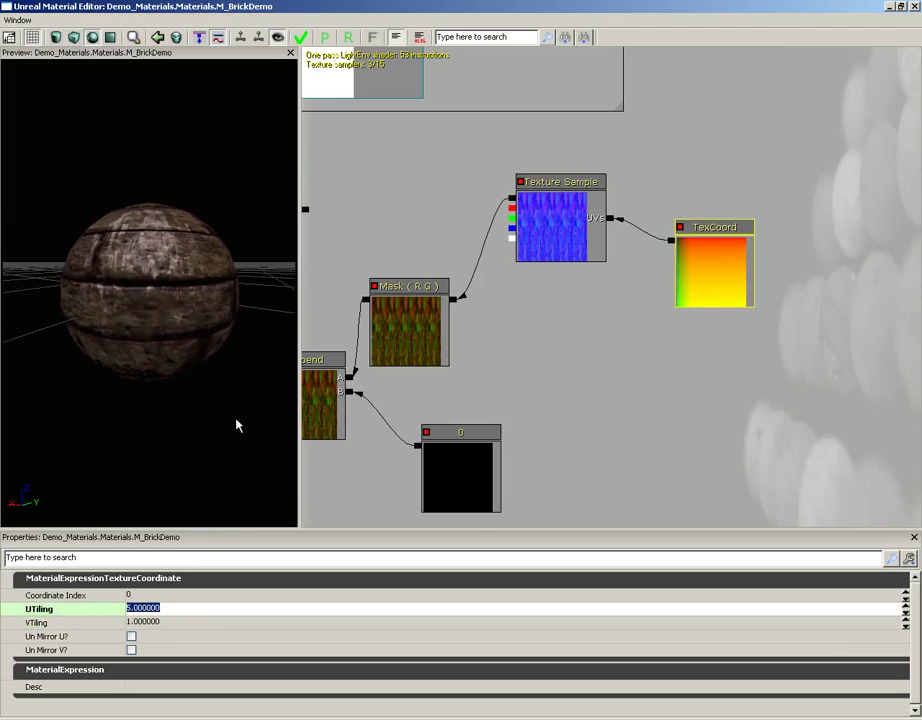
text(1)
key(Tab)
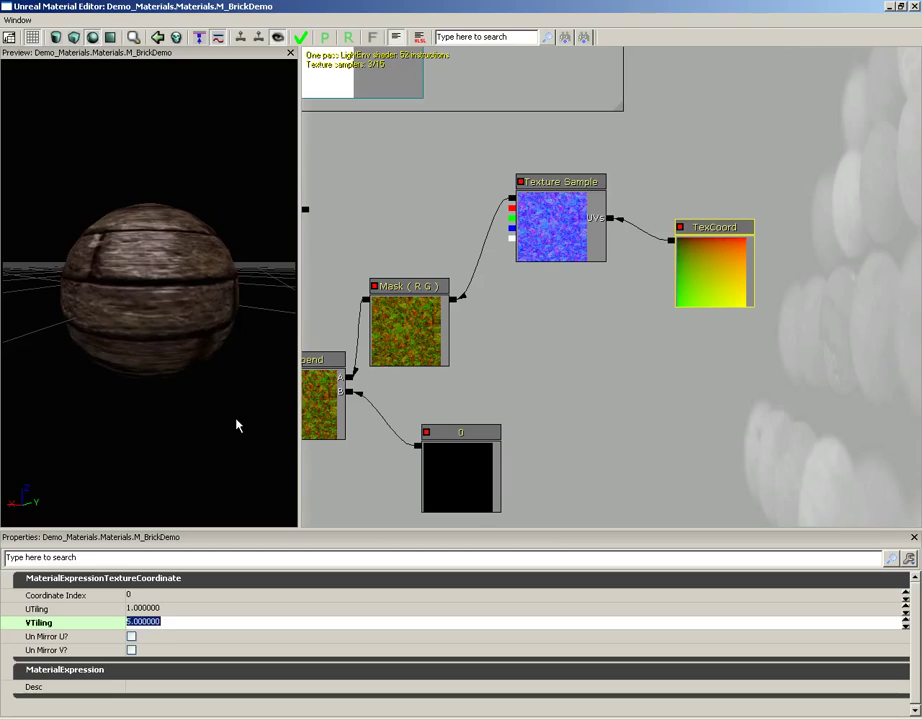
drag(175, 281, 3, 225)
click(157, 609)
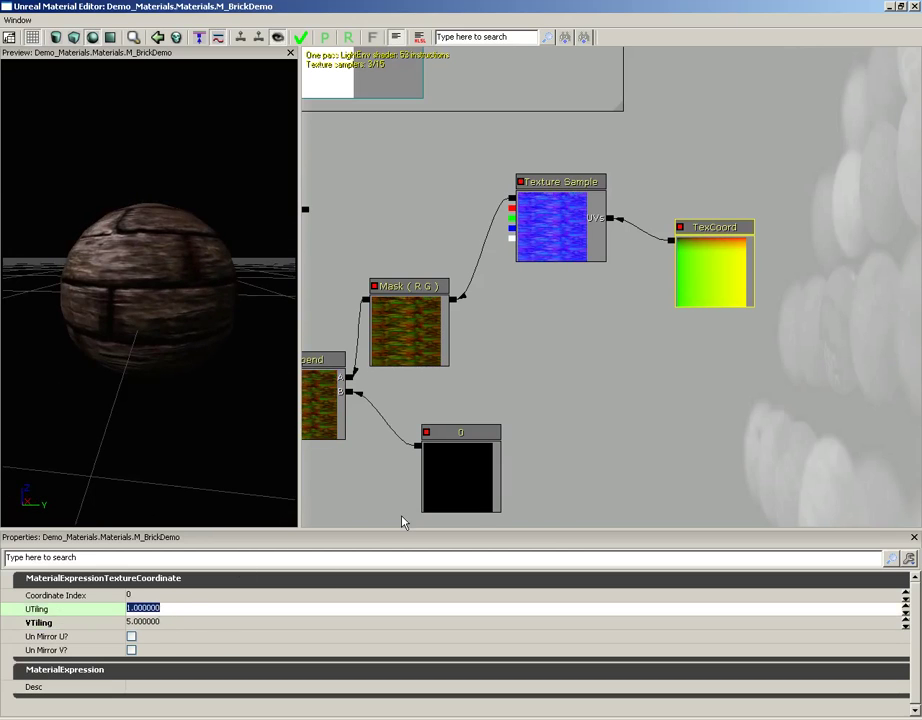
text(5)
key(Return)
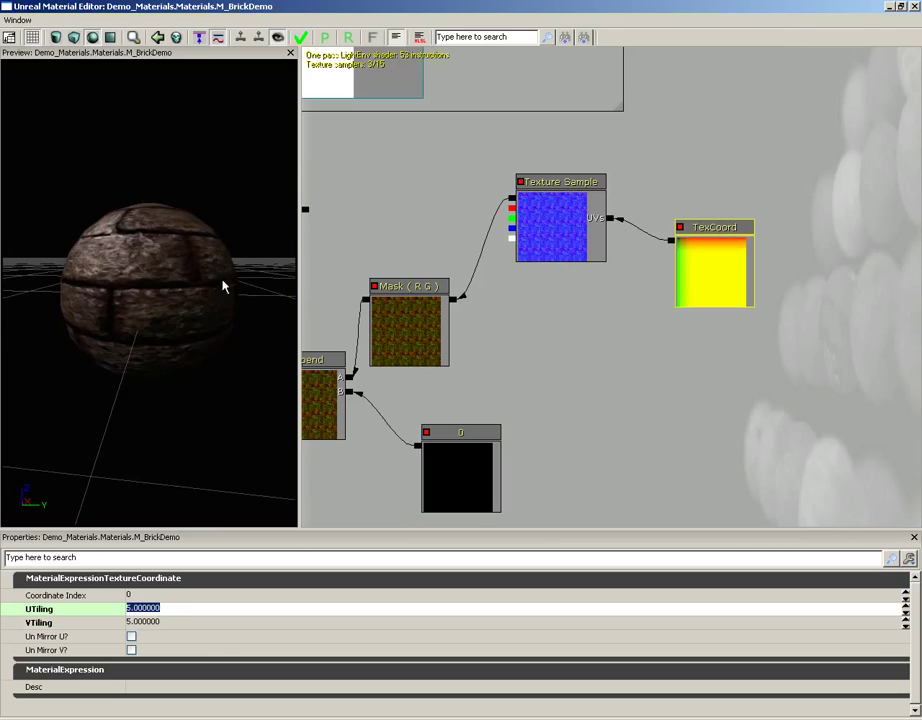
drag(222, 284, 181, 289)
- Marquee-select the Add, Texture Sample, Mask, Append, 0 and TexCoord nodes with Normal in view
drag(540, 330, 626, 309)
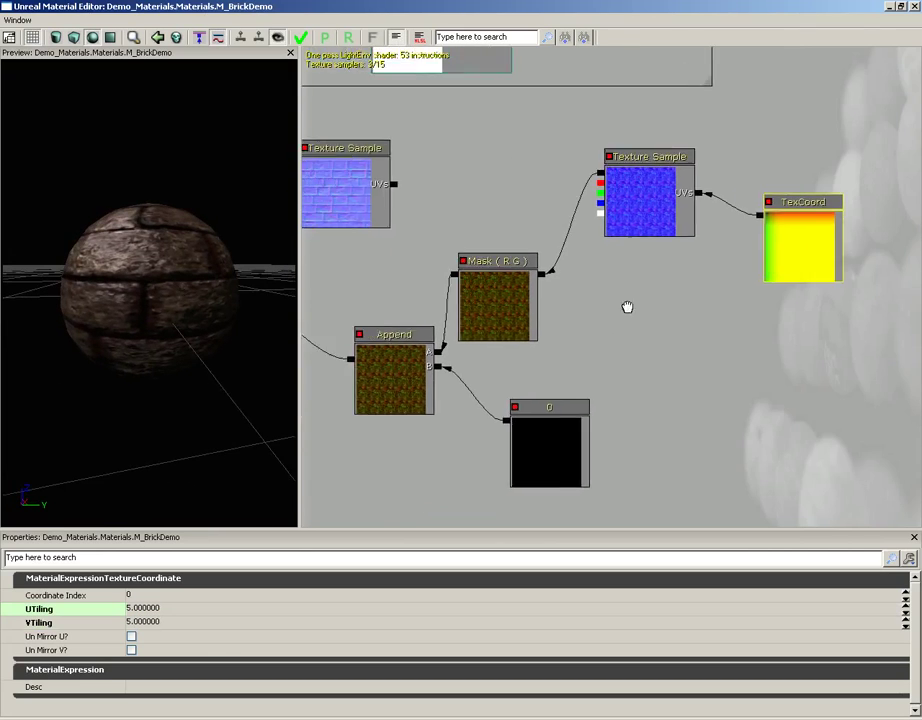
scroll(597, 302, down, 2)
drag(597, 255, 659, 300)
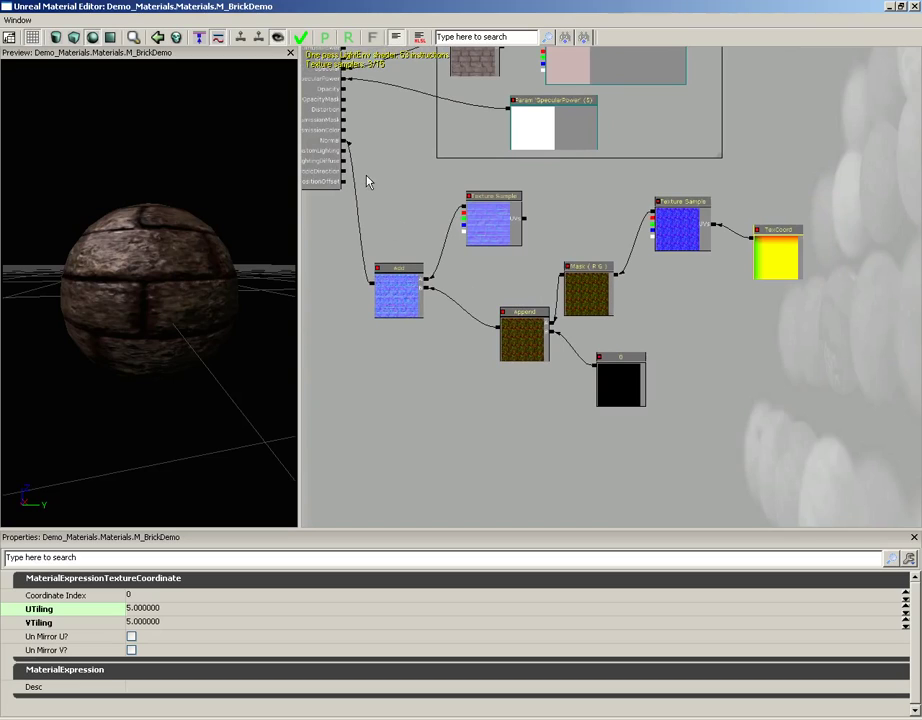
ctrl+alt+drag(366, 176, 843, 430)
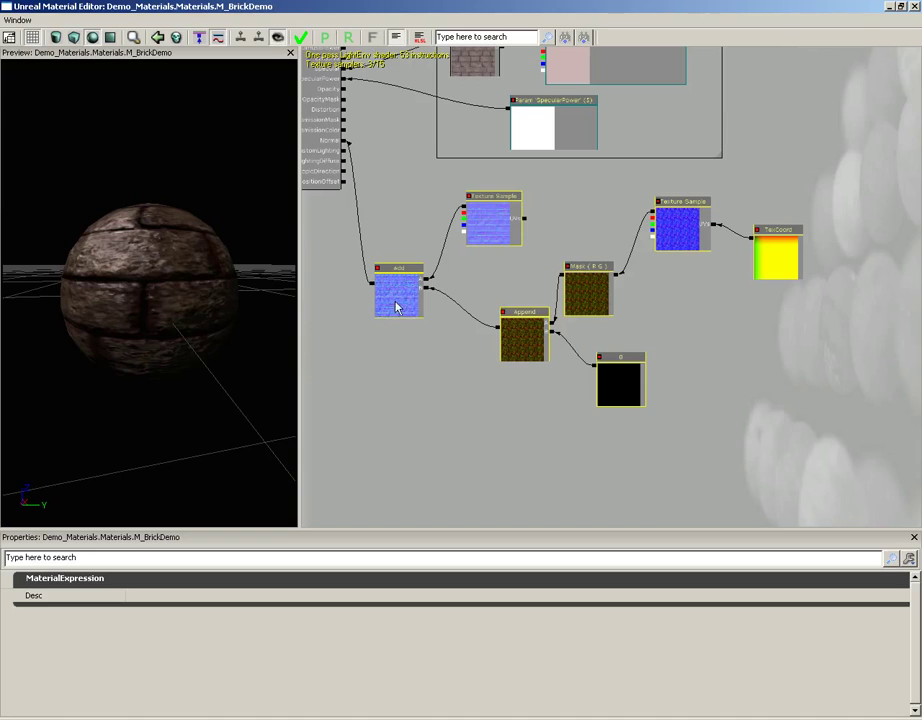
- Wrap the selected detail-normal nodes in a comment titled 'Normal' and apply the material changes
drag(405, 305, 438, 309)
right_click(429, 245)
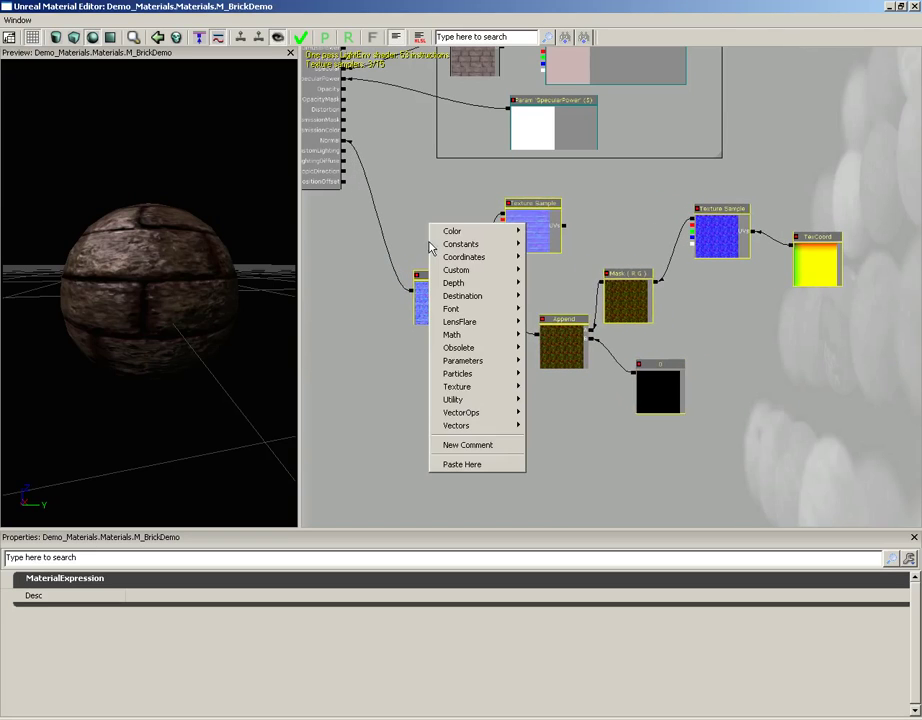
click(468, 444)
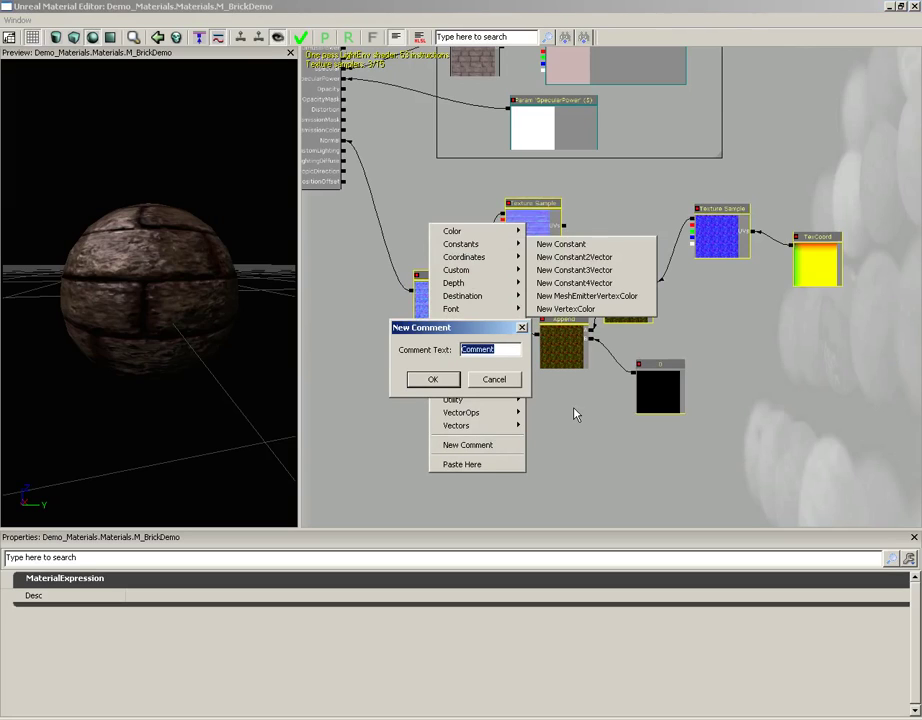
text(Normal)
click(430, 380)
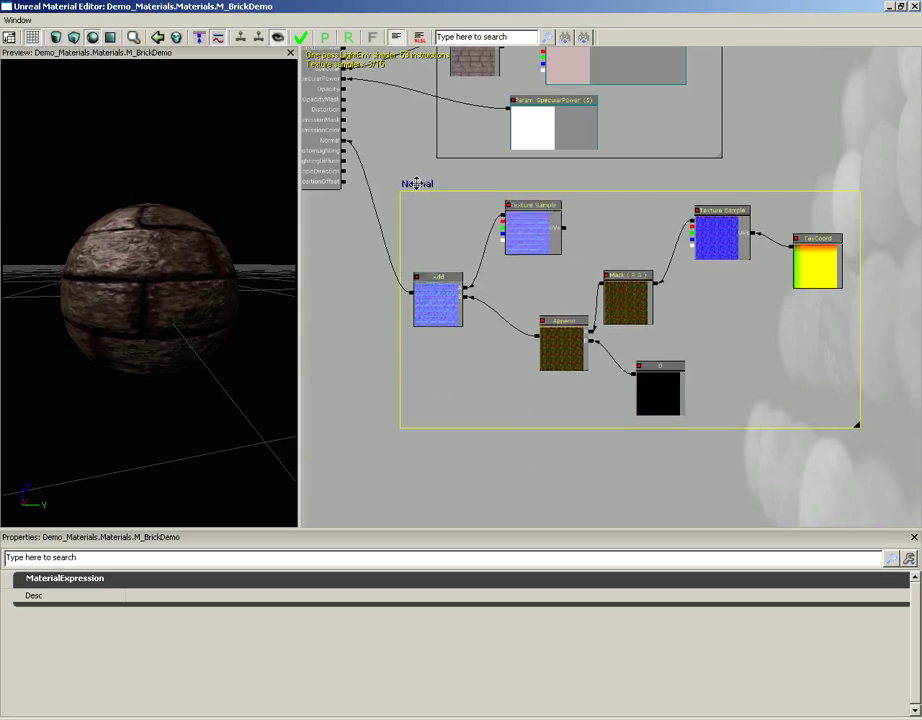
drag(418, 182, 461, 314)
scroll(469, 354, down, 2)
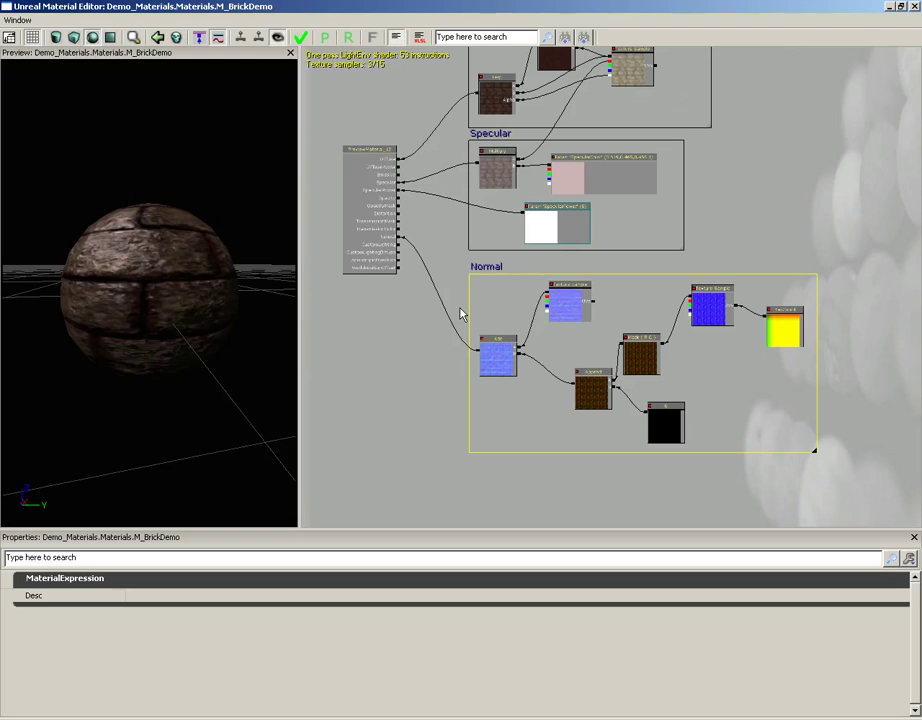
click(301, 40)
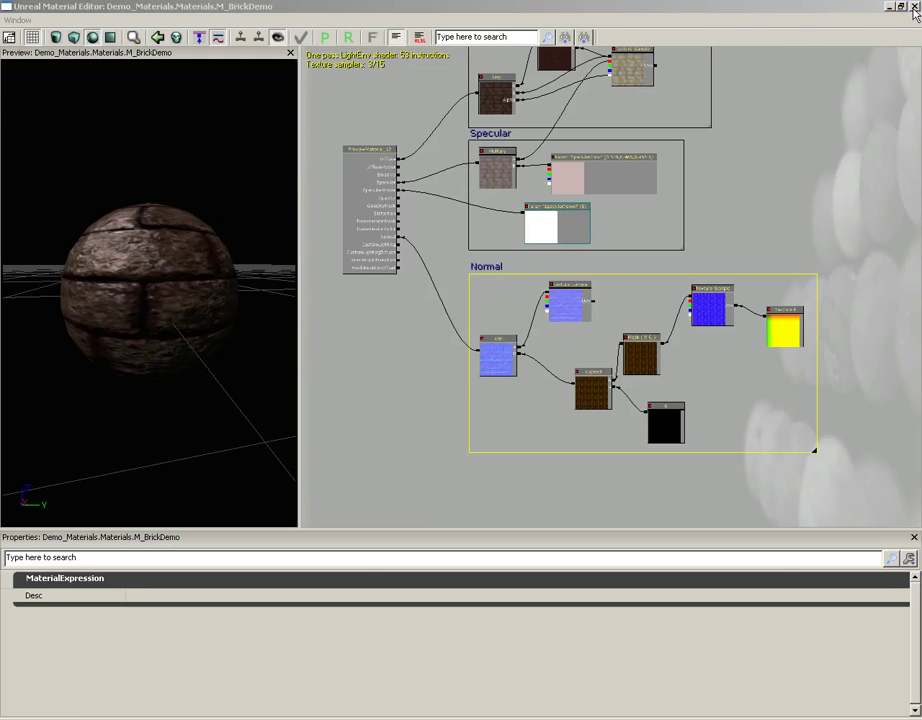
- Close the Material Editor and Content Browser, then fly close to the brick wall's T_HU_Stone_ND detail
click(913, 7)
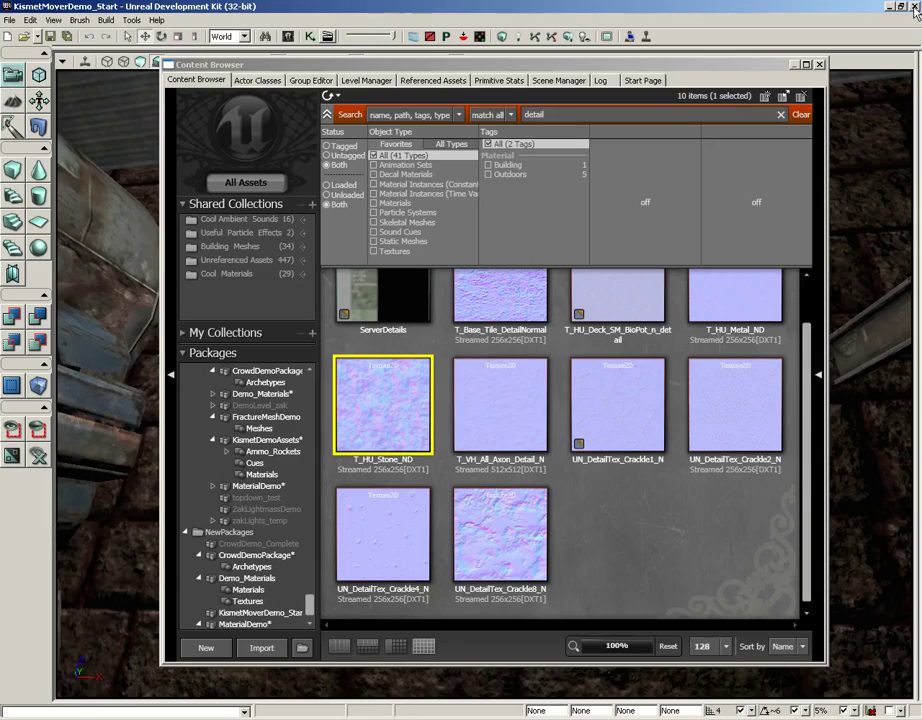
click(820, 65)
drag(640, 330, 535, 310)
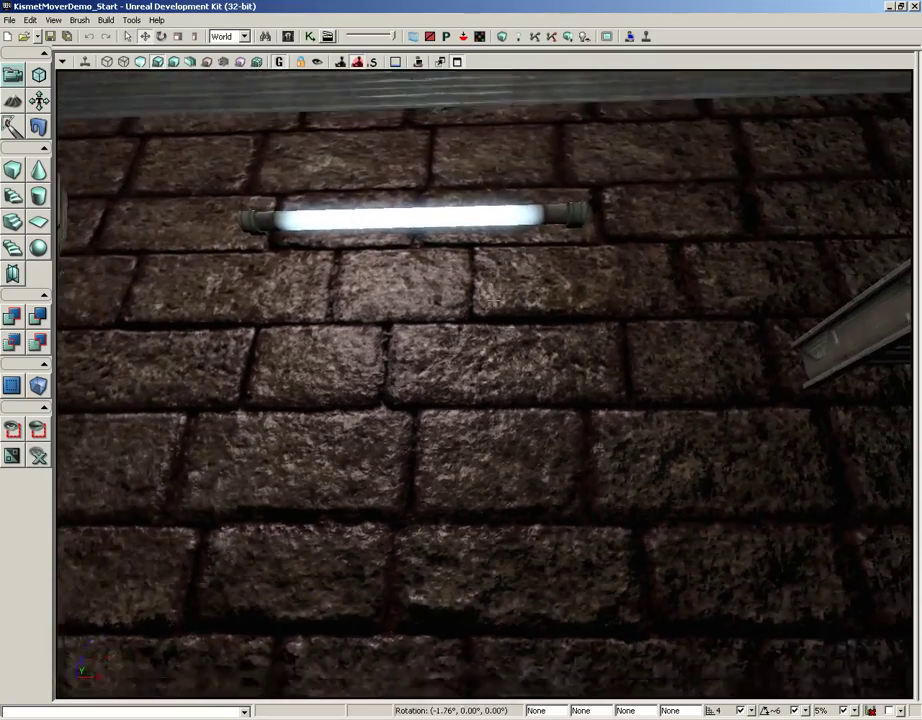
right_drag(535, 310, 490, 368)
mouse_move(490, 368)
mouse_down()
mouse_move(490, 260)
mouse_move(496, 391)
mouse_move(483, 379)
mouse_up()
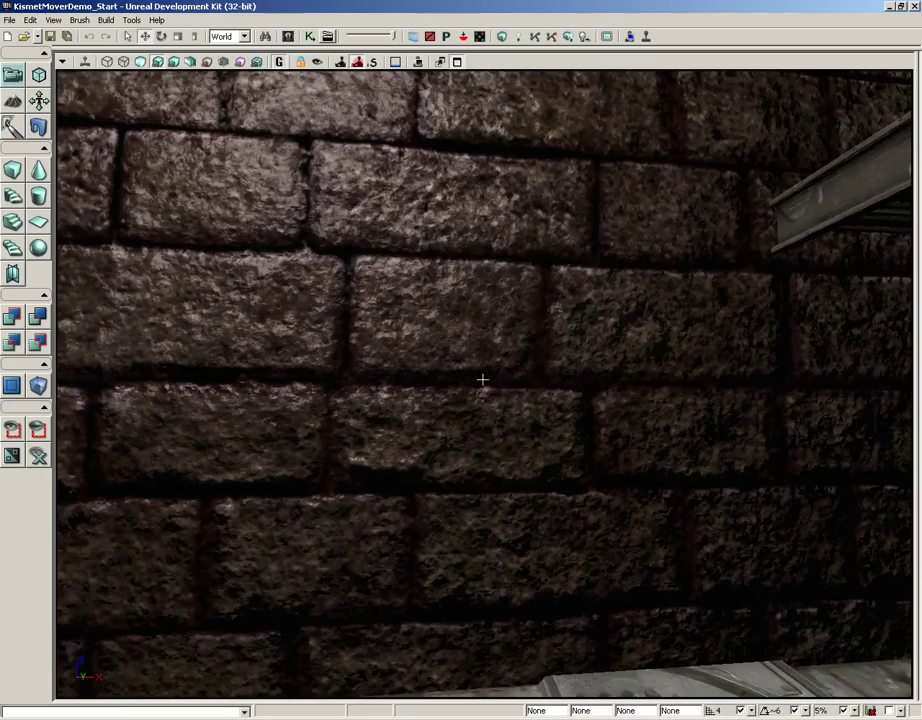
scroll(480, 391, up, 5)
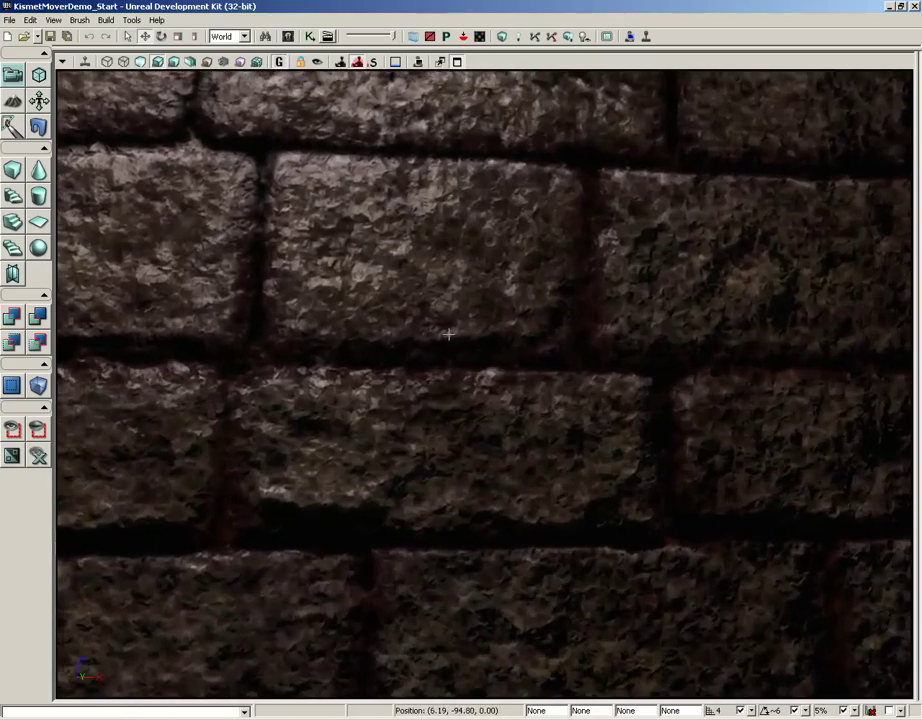
scroll(448, 334, down, 5)
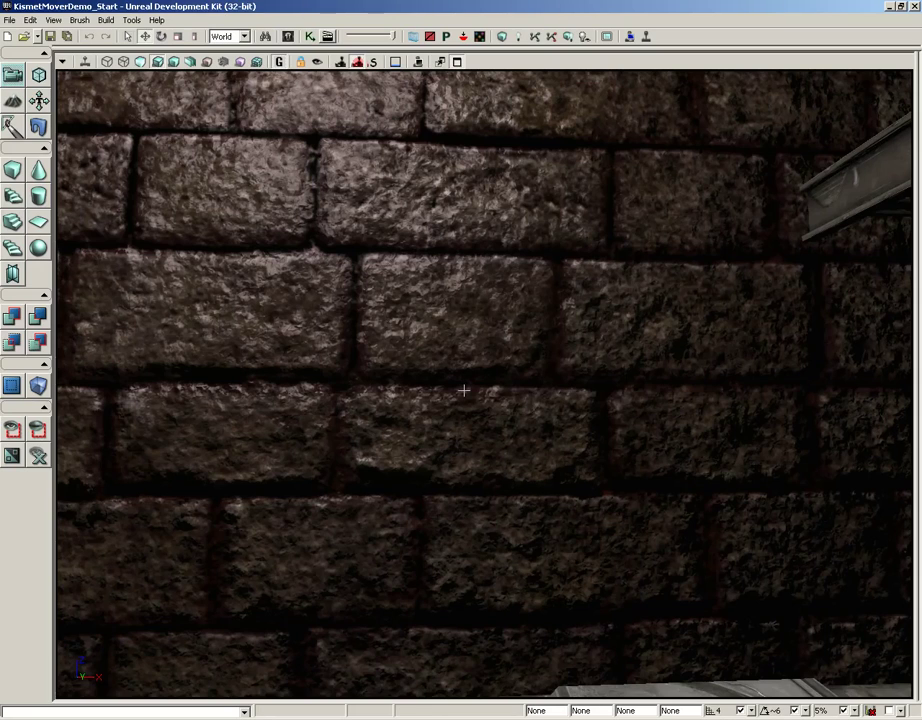